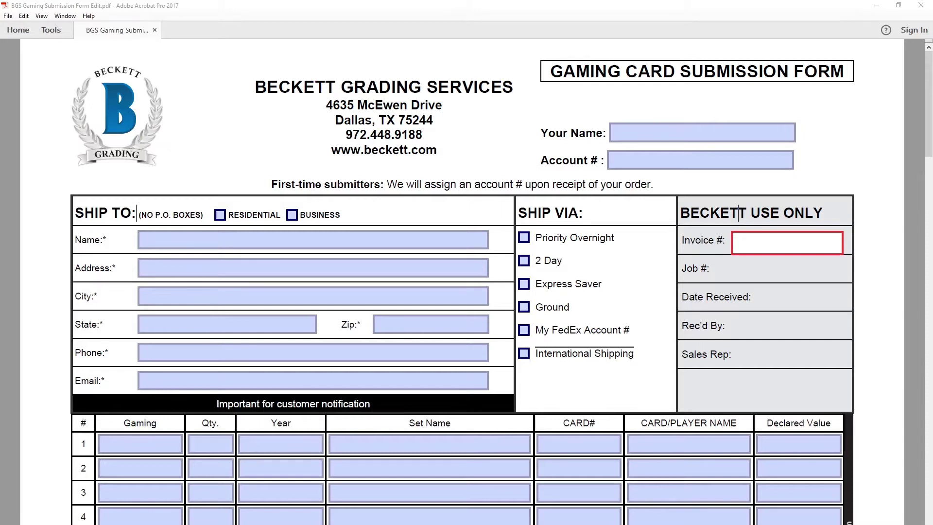
Step: Type the submitter's full name into the Your Name field at the top of the form
{"action": "left_click", "coordinate": [636, 131]}
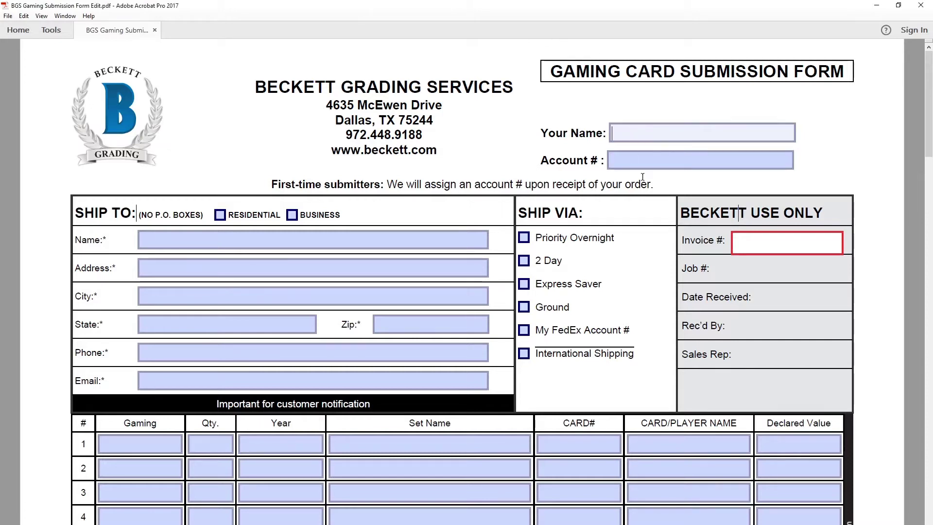
{"action": "type", "text": "John Doe"}
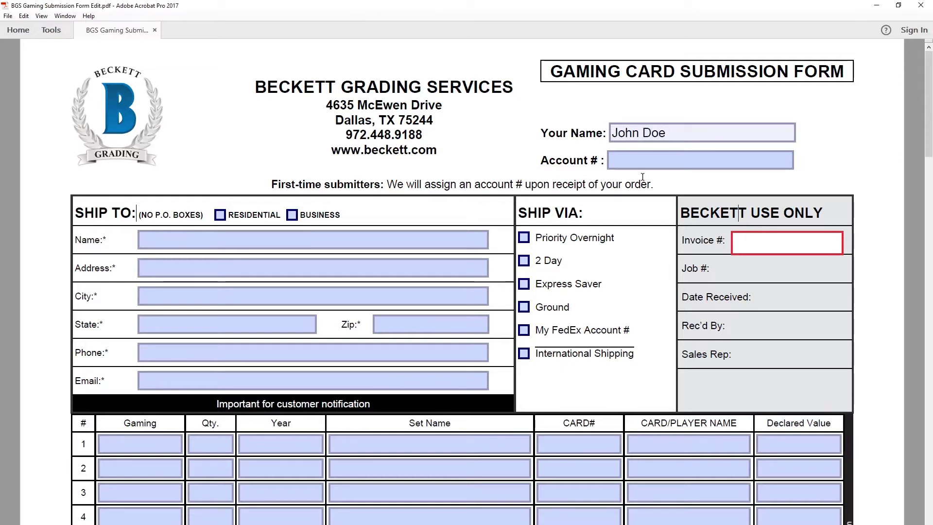
{"action": "key", "text": "Tab"}
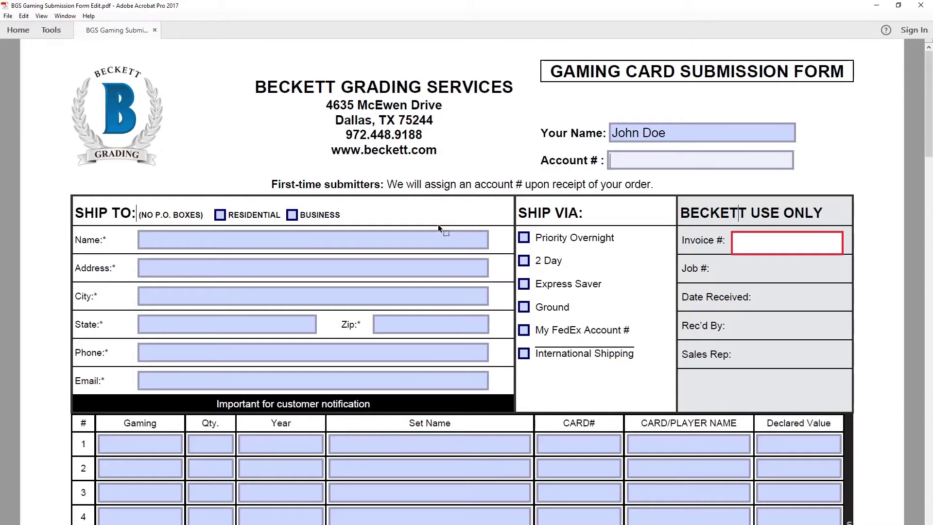
Step: Tick RESIDENTIAL and enter the recipient's name in the Ship To Name field
{"action": "left_click", "coordinate": [221, 215]}
{"action": "left_click", "coordinate": [273, 238]}
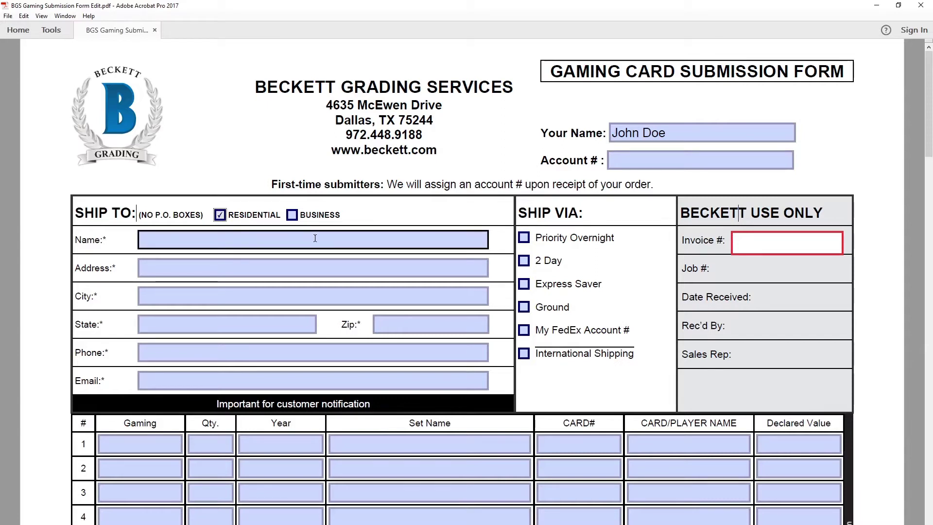
{"action": "left_click", "coordinate": [308, 220]}
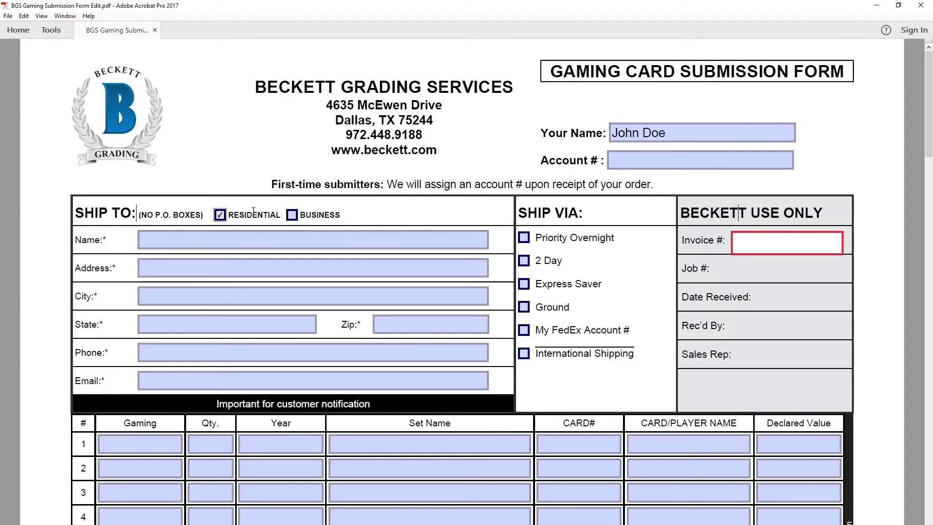
{"action": "left_click", "coordinate": [215, 234]}
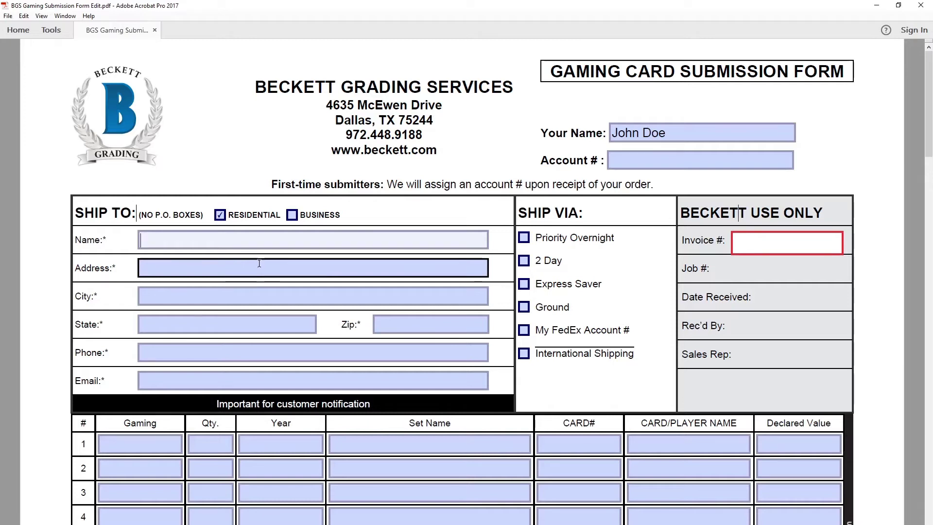
{"action": "type", "text": "John Doe"}
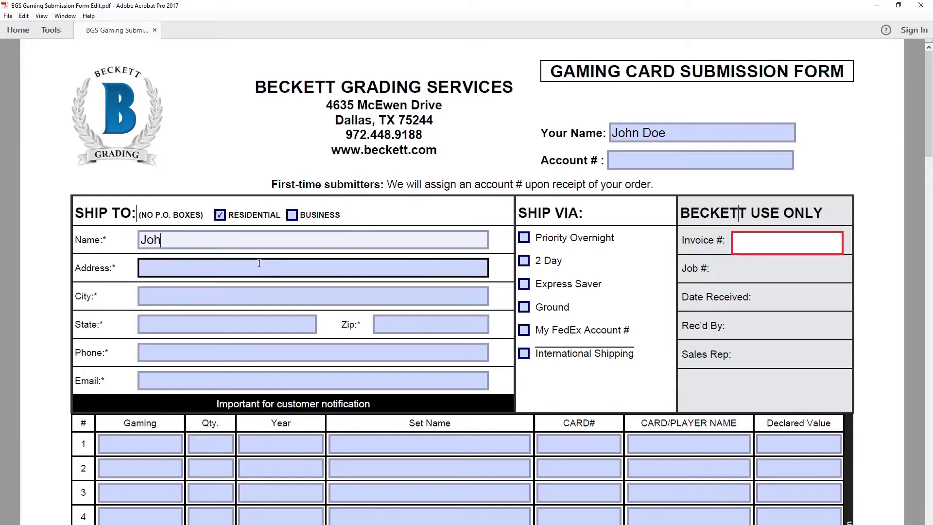
Step: Fill in the Ship To street address, city, state, zip, phone number and e-mail
{"action": "left_click", "coordinate": [259, 263]}
{"action": "type", "text": "12345 SHIP PL SW"}
{"action": "key", "text": "Tab"}
{"action": "type", "text": "CITY"}
{"action": "key", "text": "Tab"}
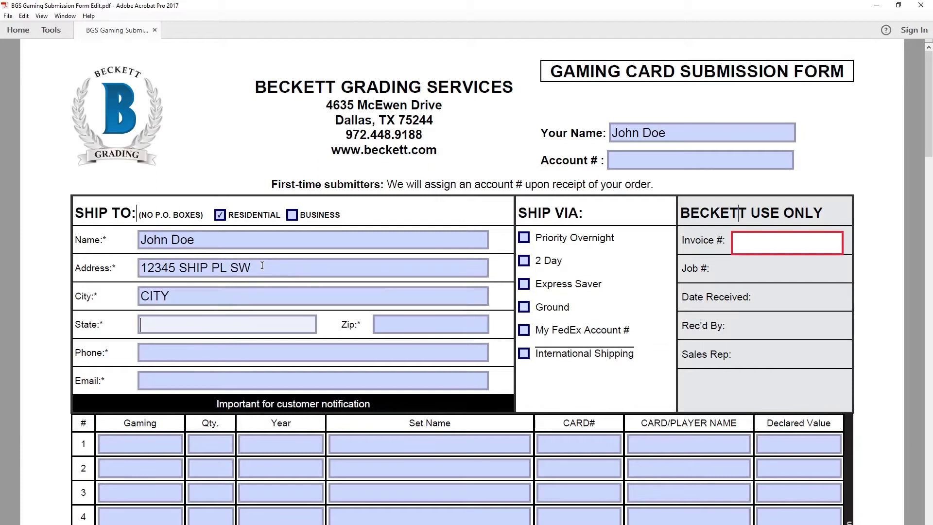
{"action": "type", "text": "STATE"}
{"action": "key", "text": "Tab"}
{"action": "type", "text": "12345\t123-456-7890"}
{"action": "key", "text": "Tab"}
{"action": "type", "text": "John.Doe@Gmail.com"}
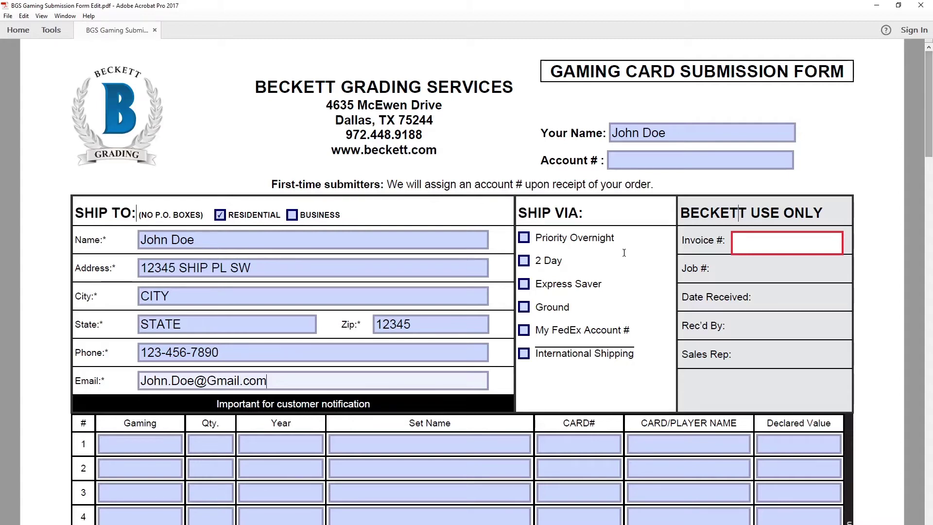
Step: Check the $28.00 Express Saver rate for 1-10 cards and tick Express Saver under Ship Via
{"action": "left_click_drag", "start_coordinate": [929, 151], "coordinate": [929, 524]}
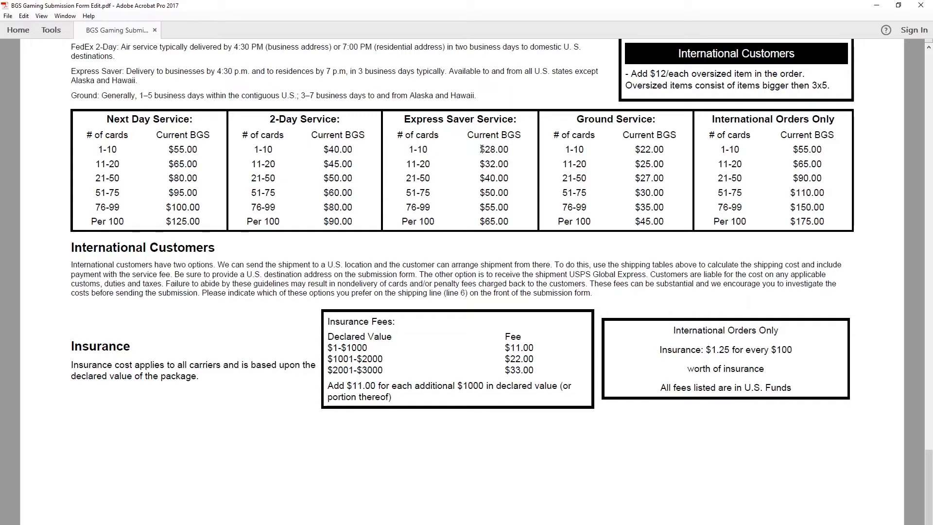
{"action": "left_click_drag", "start_coordinate": [479, 148], "coordinate": [513, 147]}
{"action": "double_click", "coordinate": [493, 151]}
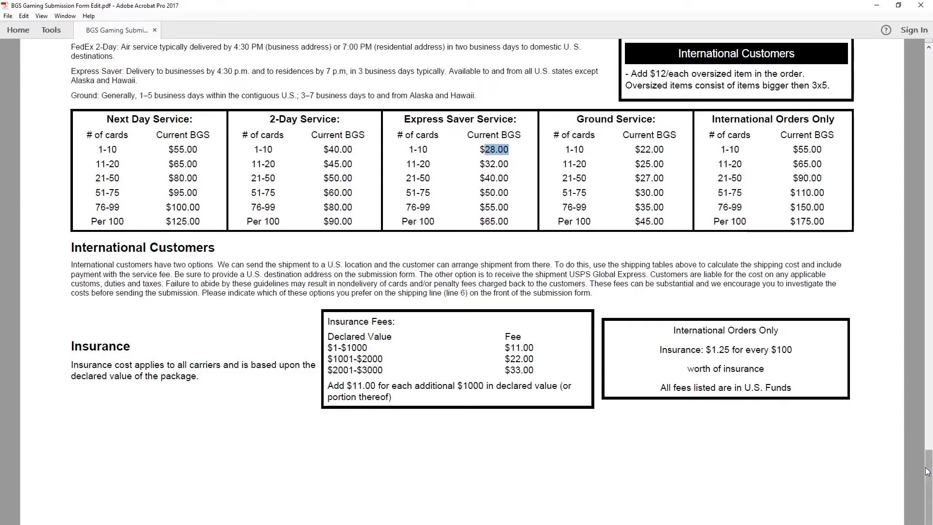
{"action": "left_click_drag", "start_coordinate": [928, 471], "coordinate": [928, 79]}
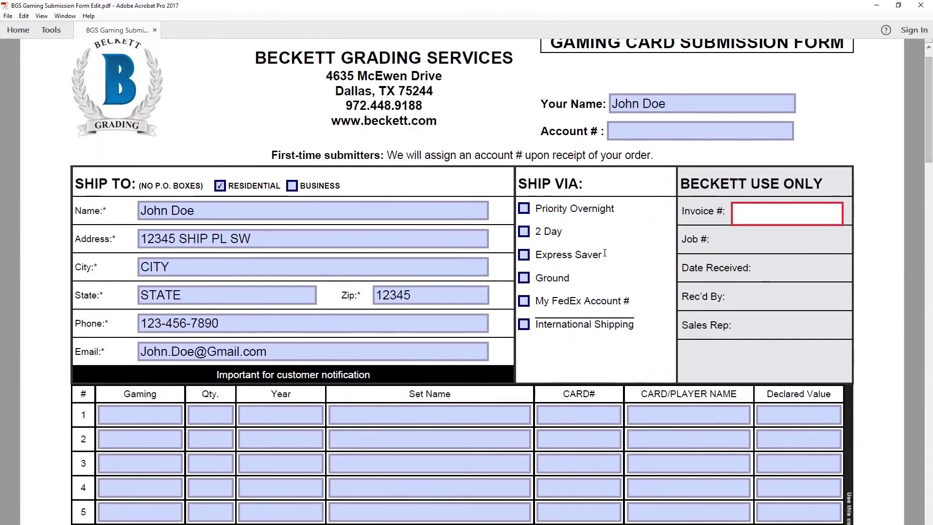
{"action": "left_click", "coordinate": [524, 255]}
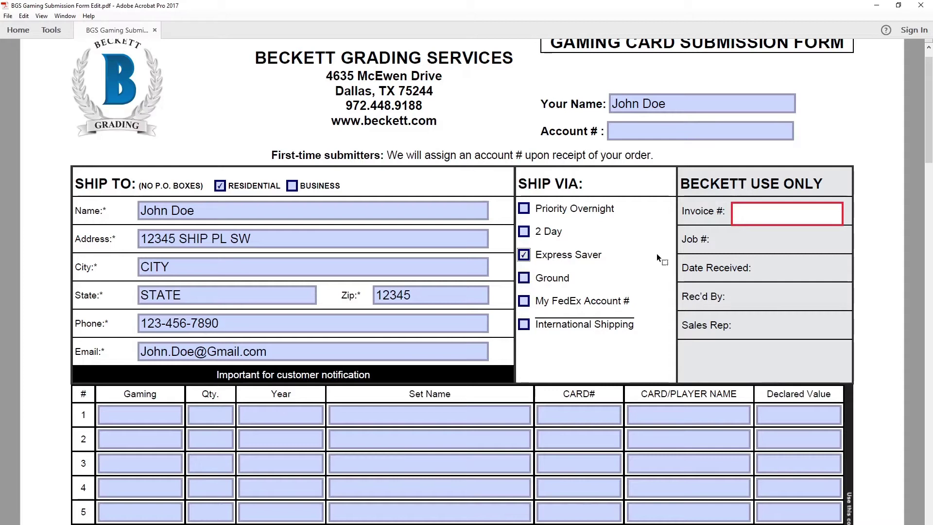
{"action": "scroll", "coordinate": [647, 258], "scroll_direction": "down", "scroll_amount": 5}
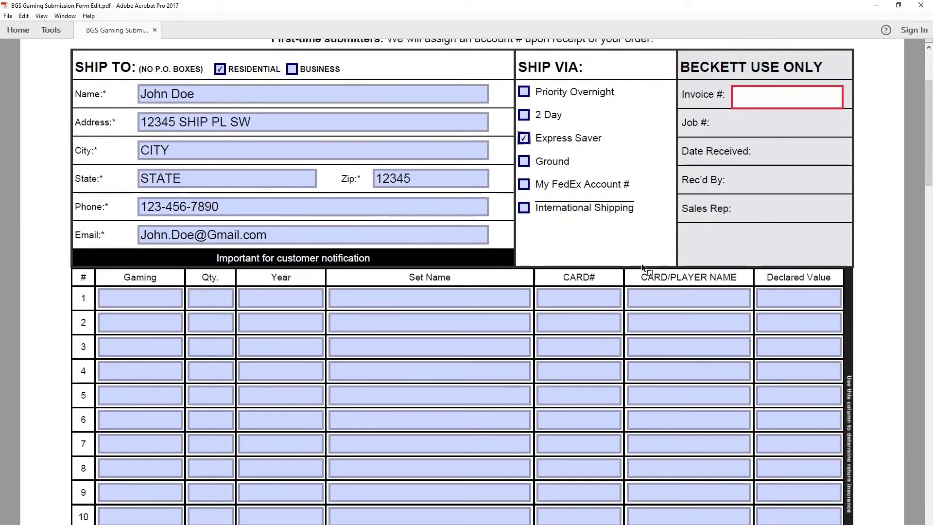
Step: Set row 1's Gaming field to Pokemon
{"action": "scroll", "coordinate": [320, 309], "scroll_direction": "down", "scroll_amount": 2}
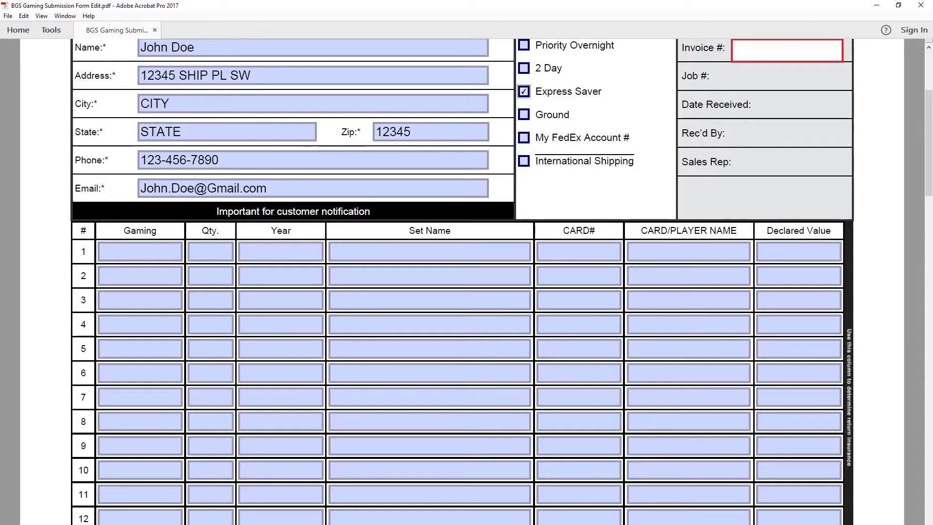
{"action": "left_click", "coordinate": [296, 440]}
{"action": "left_click", "coordinate": [148, 253]}
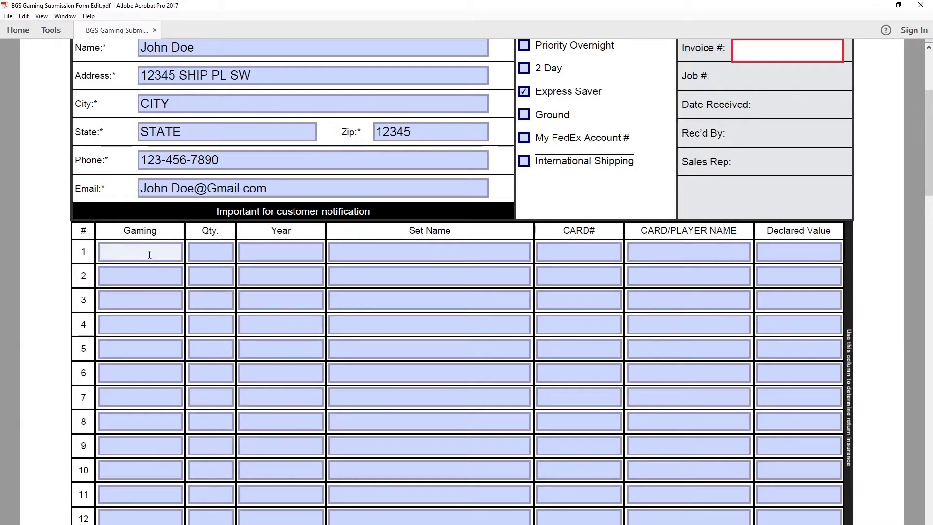
{"action": "type", "text": "Pokemon"}
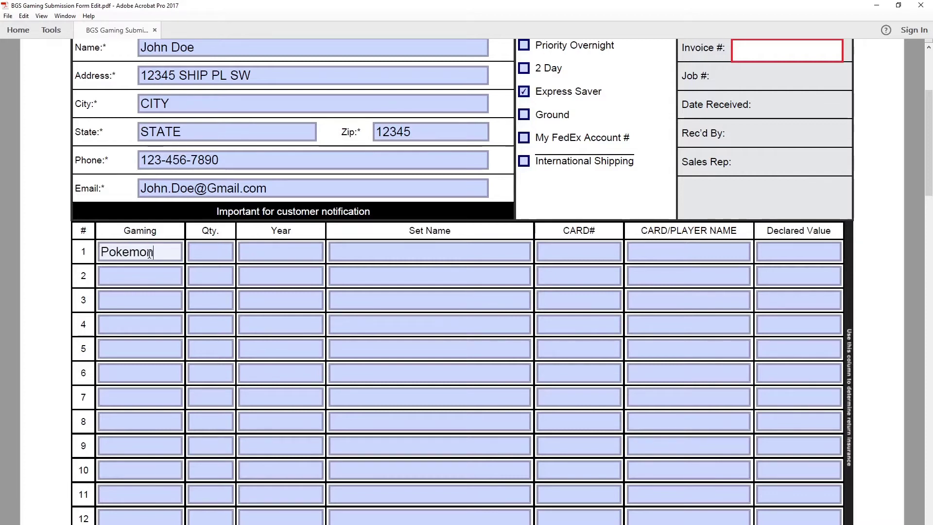
{"action": "key", "text": "Tab"}
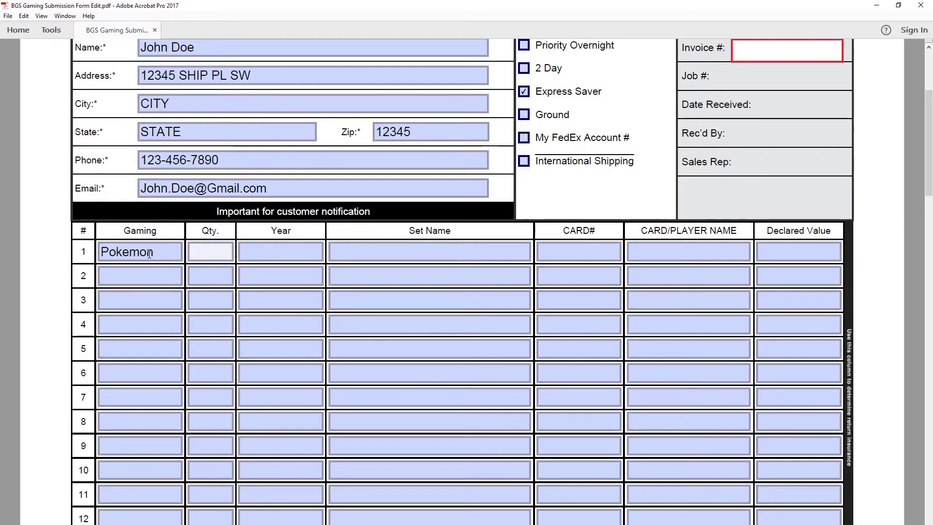
Step: Enter row 1's quantity 1, year 2019, set Hidden Fates Shiny Vault and card # SV72
{"action": "type", "text": "1"}
{"action": "key", "text": "Tab"}
{"action": "type", "text": "2019"}
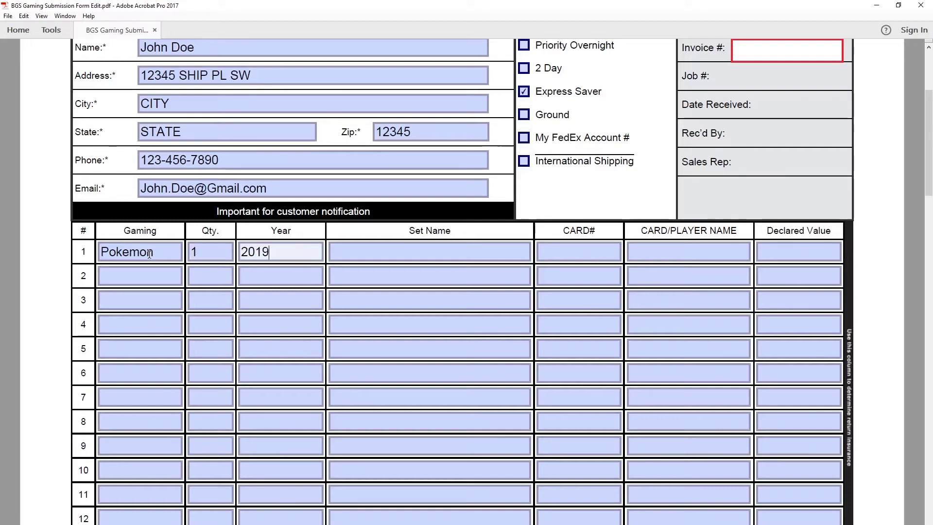
{"action": "key", "text": "Tab"}
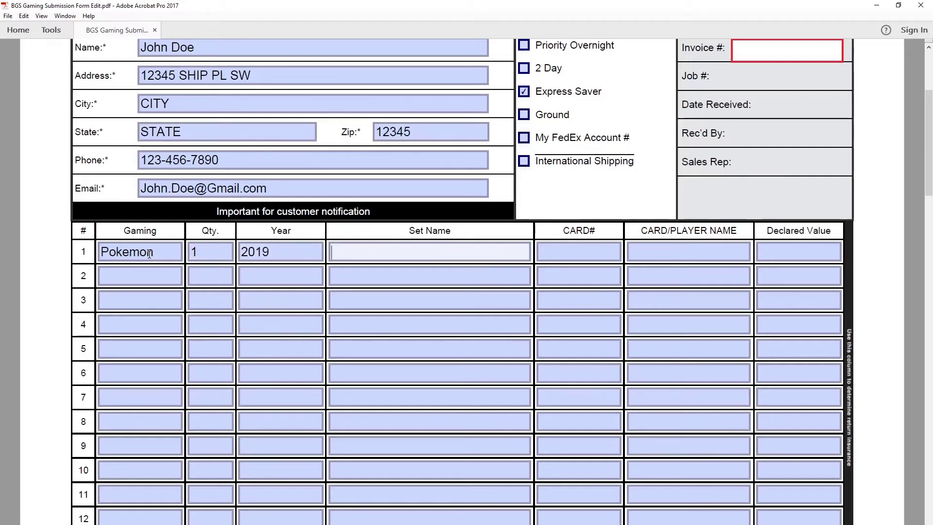
{"action": "type", "text": "Hidden Fates"}
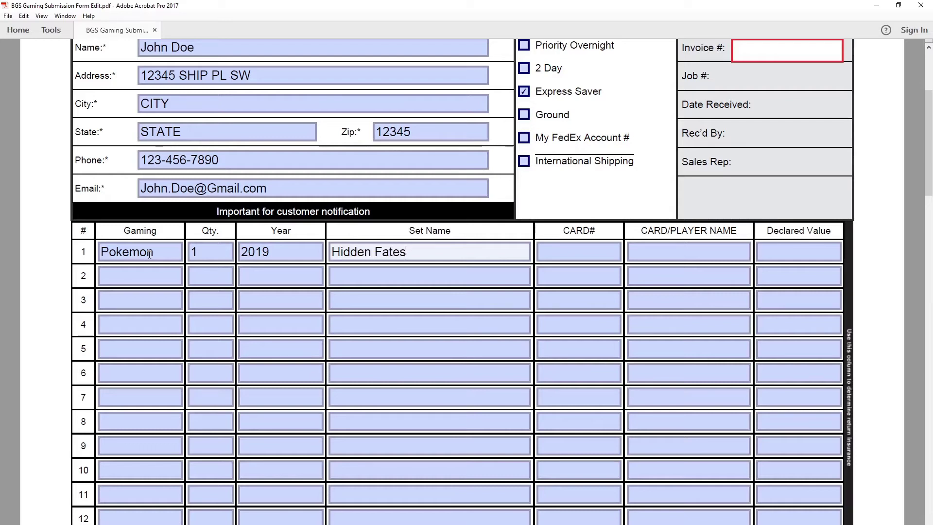
{"action": "type", "text": " Shiny Vault"}
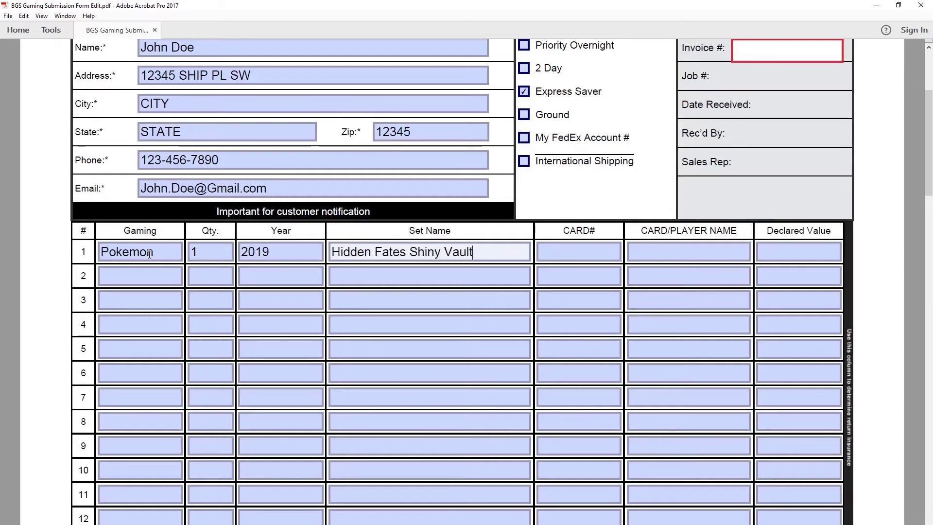
{"action": "key", "text": "Tab"}
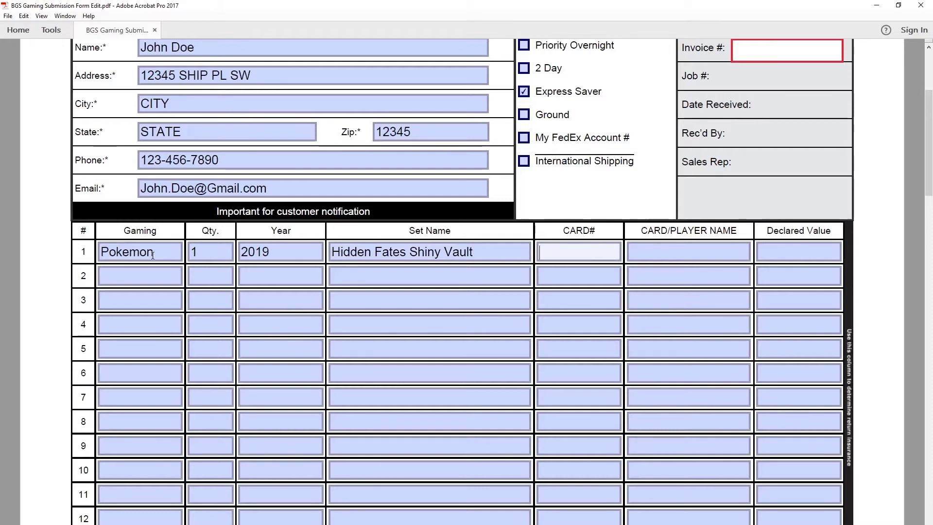
{"action": "type", "text": "SV72"}
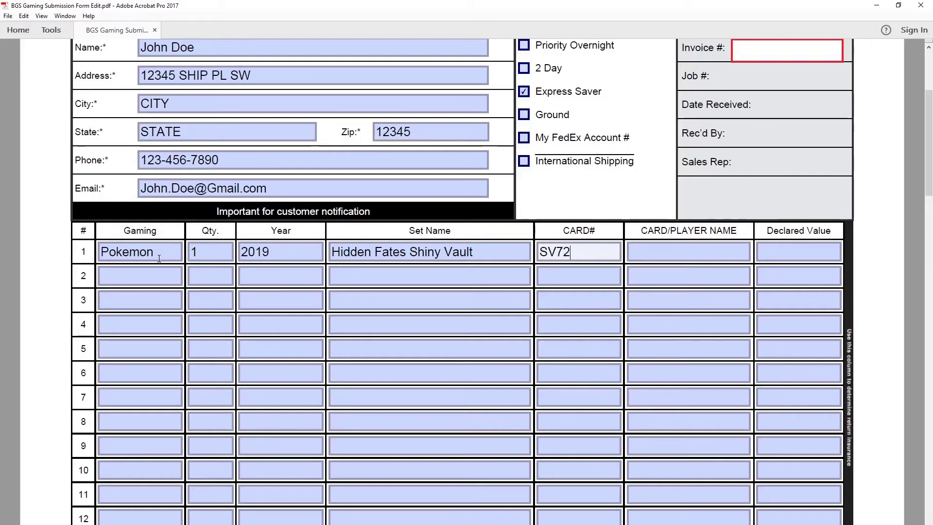
{"action": "key", "text": "Tab"}
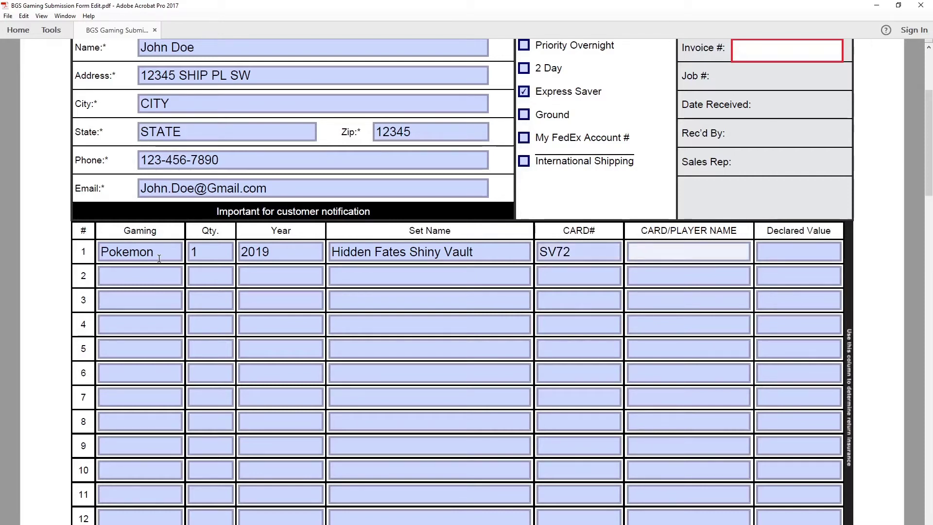
Step: Name row 1's card SCIZOR GX UR with declared value 12, and set row 2's game to Pokemon
{"action": "type", "text": "SCIZO"}
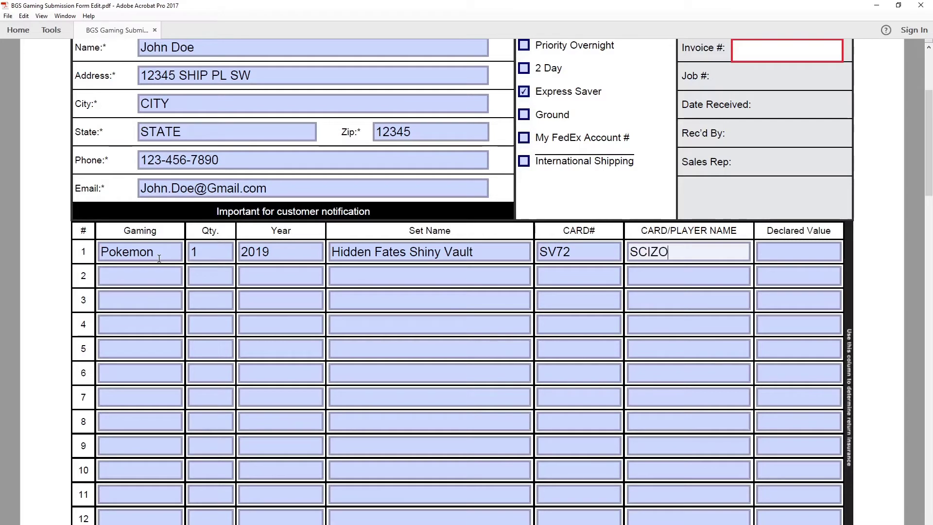
{"action": "type", "text": "R GX UR"}
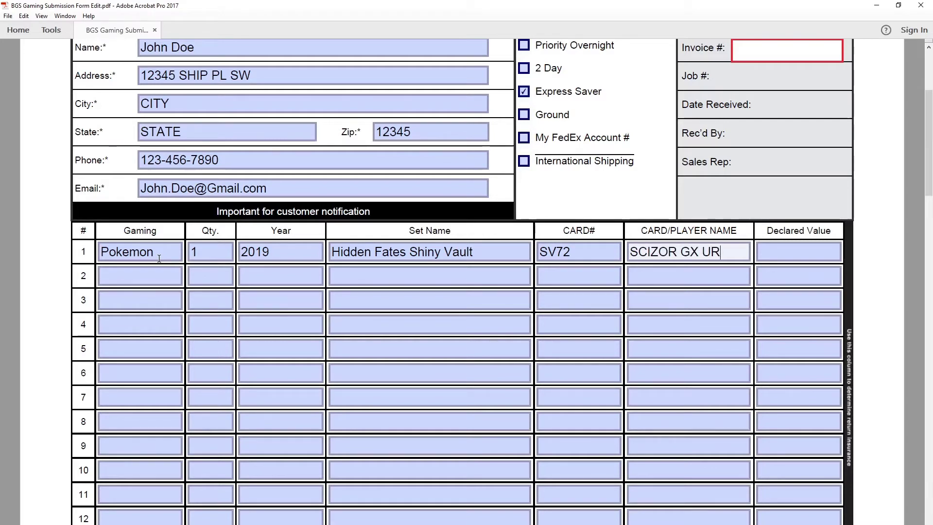
{"action": "key", "text": "Tab"}
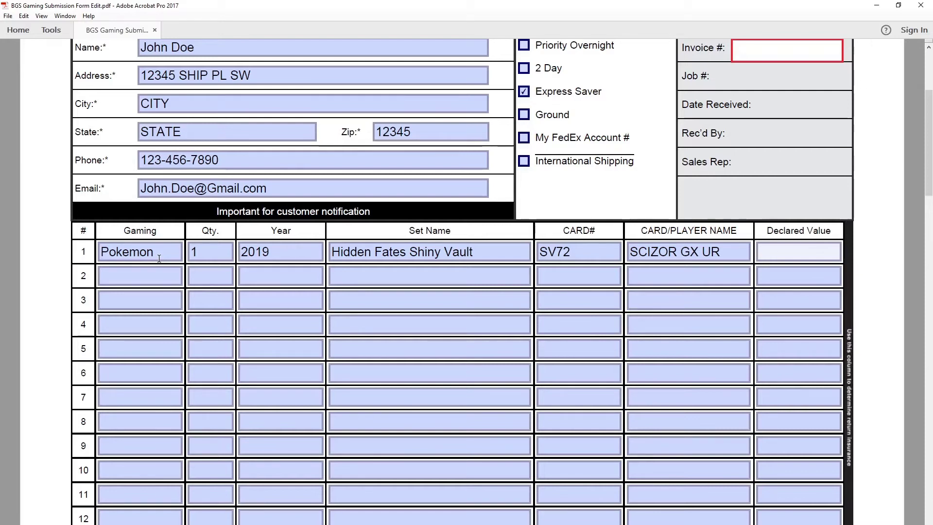
{"action": "type", "text": "12"}
{"action": "key", "text": "Tab"}
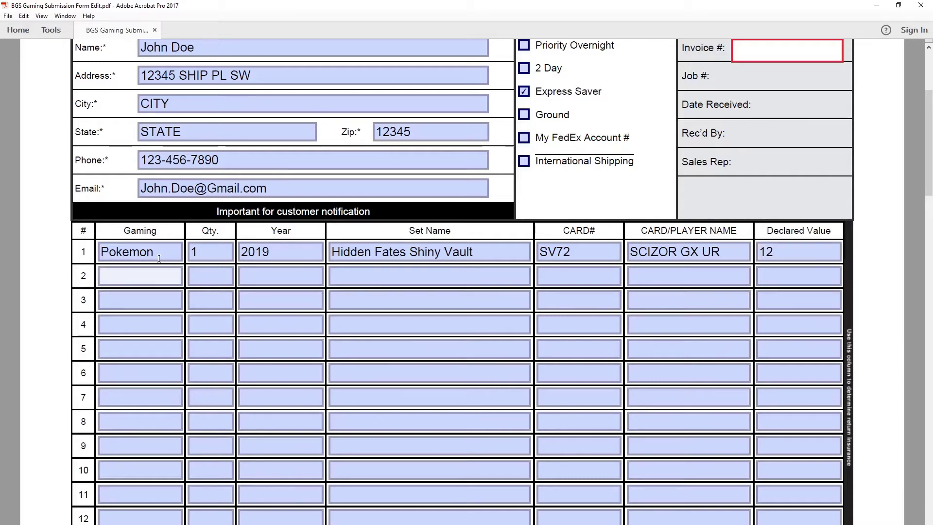
{"action": "type", "text": "Pokemon"}
Step: Enter row 2's quantity 2, year 2019, set Unbroken Bonds and card # 161
{"action": "key", "text": "Tab"}
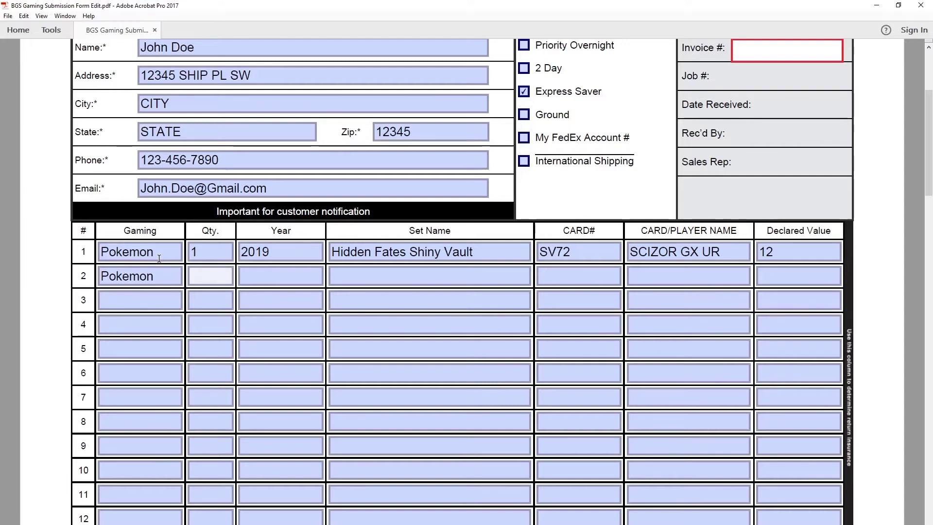
{"action": "type", "text": "22"}
{"action": "key", "text": "BackSpace"}
{"action": "key", "text": "Tab"}
{"action": "type", "text": "2019"}
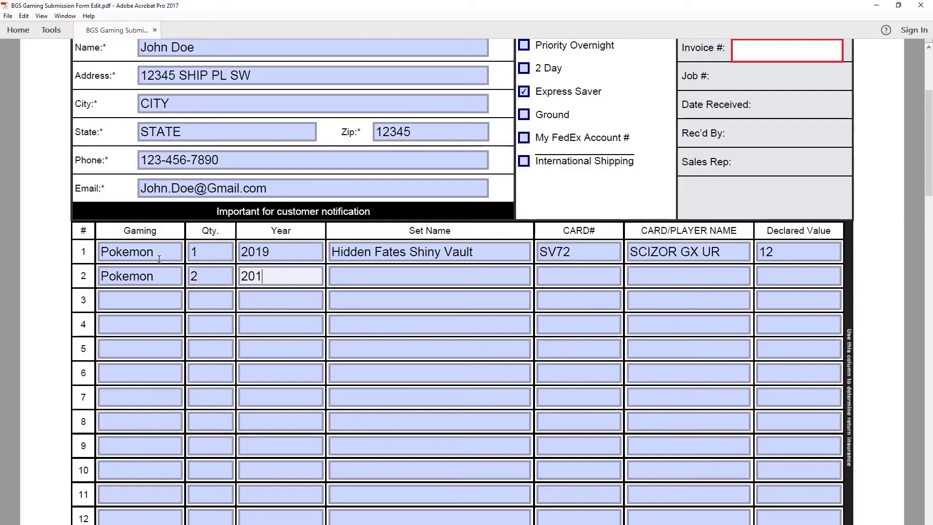
{"action": "key", "text": "Tab"}
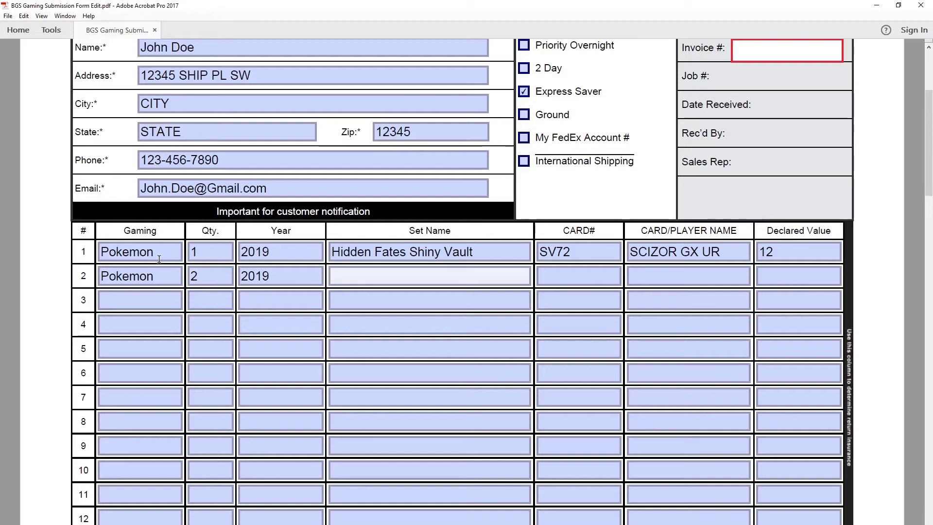
{"action": "type", "text": "Unbroken B"}
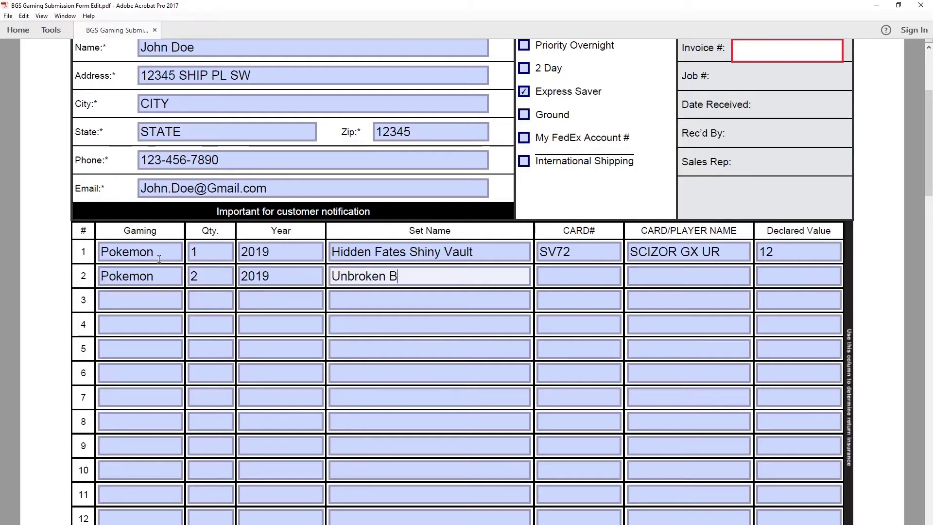
{"action": "type", "text": "onds"}
{"action": "key", "text": "Tab"}
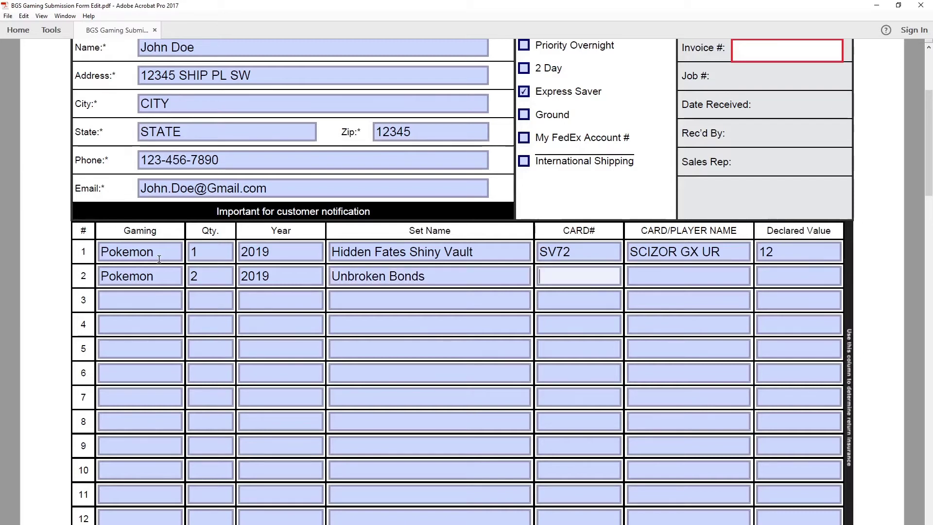
{"action": "type", "text": "161"}
Step: Name row 2's card Ultra Ball Secret R and give it a declared value of 25
{"action": "key", "text": "Tab"}
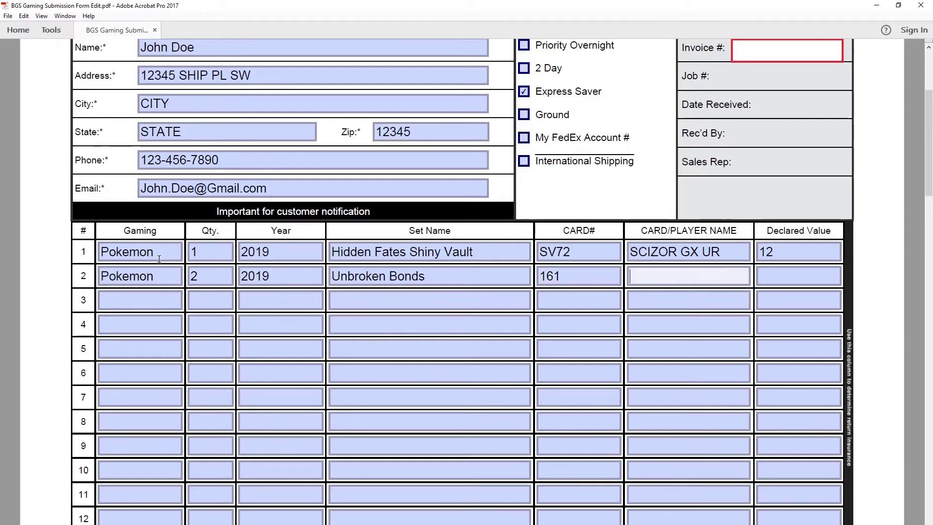
{"action": "type", "text": "Ultra Ball "}
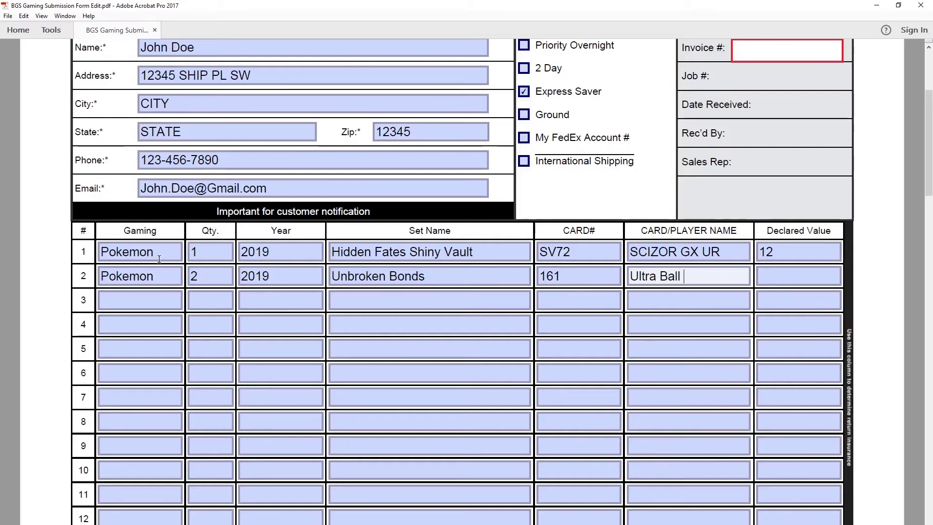
{"action": "type", "text": "Secrete"}
{"action": "key", "text": "BackSpace"}
{"action": "type", "text": "Rar"}
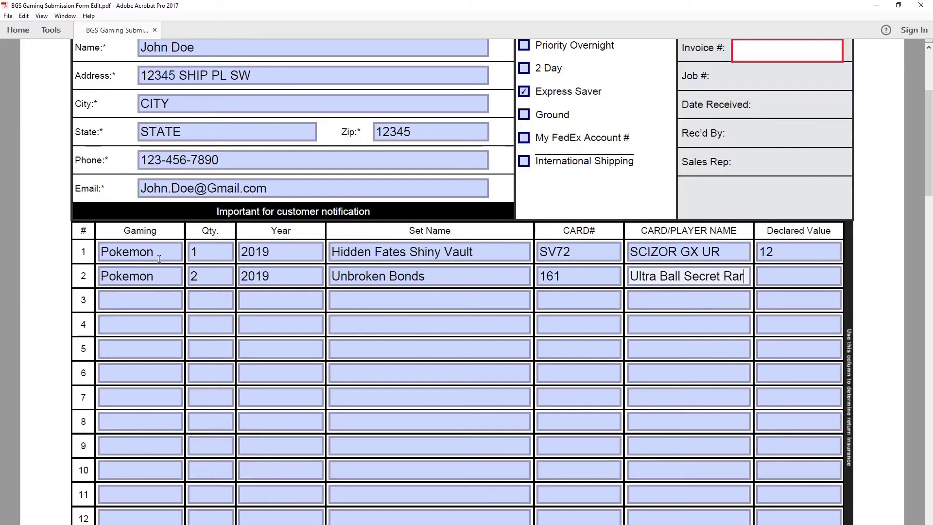
{"action": "key", "text": "BackSpace"}
{"action": "key", "text": "BackSpace"}
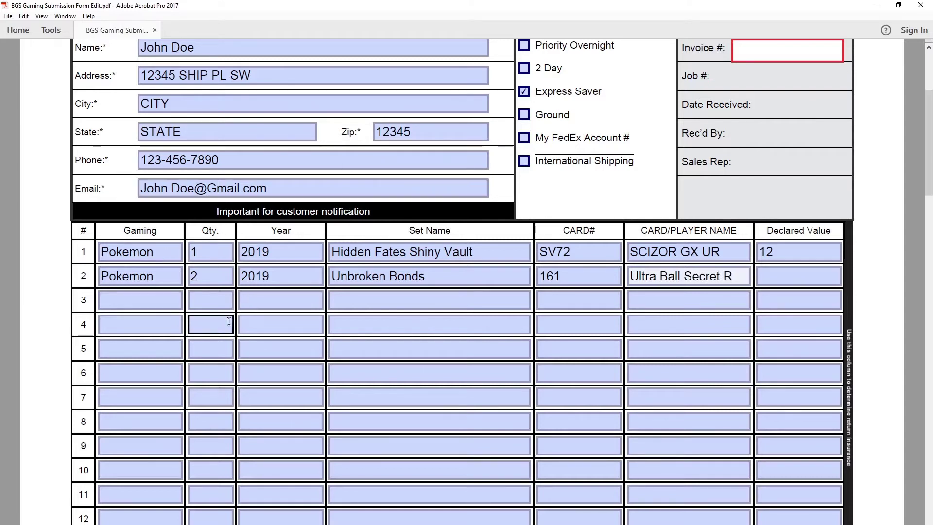
{"action": "left_click", "coordinate": [766, 284]}
{"action": "left_click", "coordinate": [766, 284]}
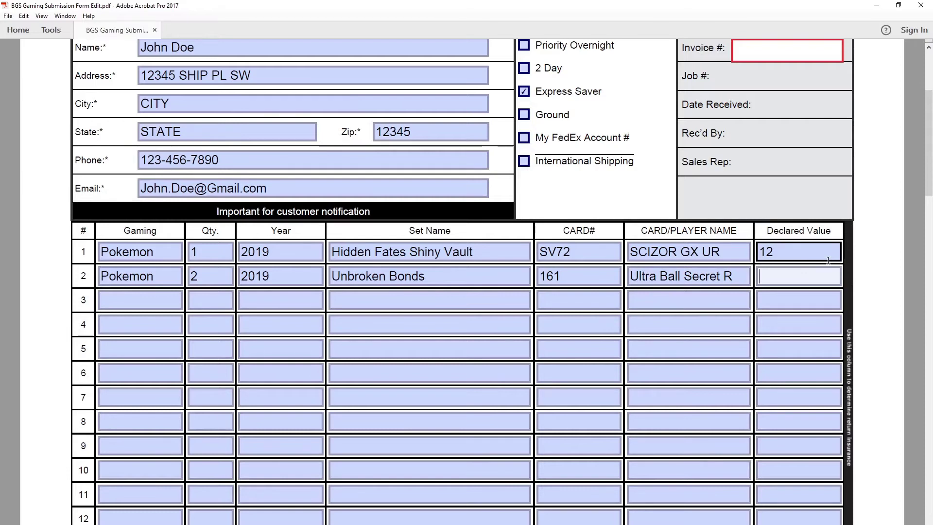
{"action": "type", "text": "25"}
{"action": "key", "text": "Tab"}
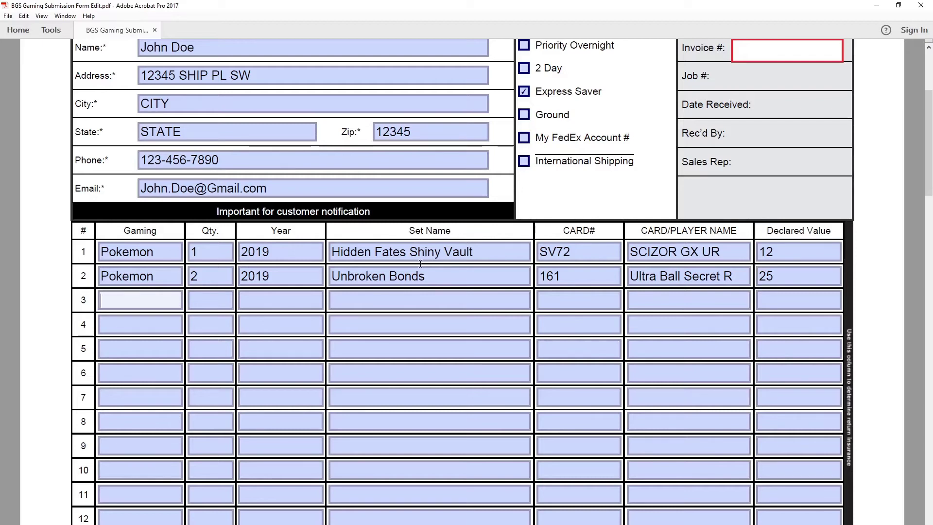
Step: Enter row 3 as Pokemon, quantity 1, year 2019, set Hidden Fates Shiny Vault
{"action": "type", "text": "Pokemon"}
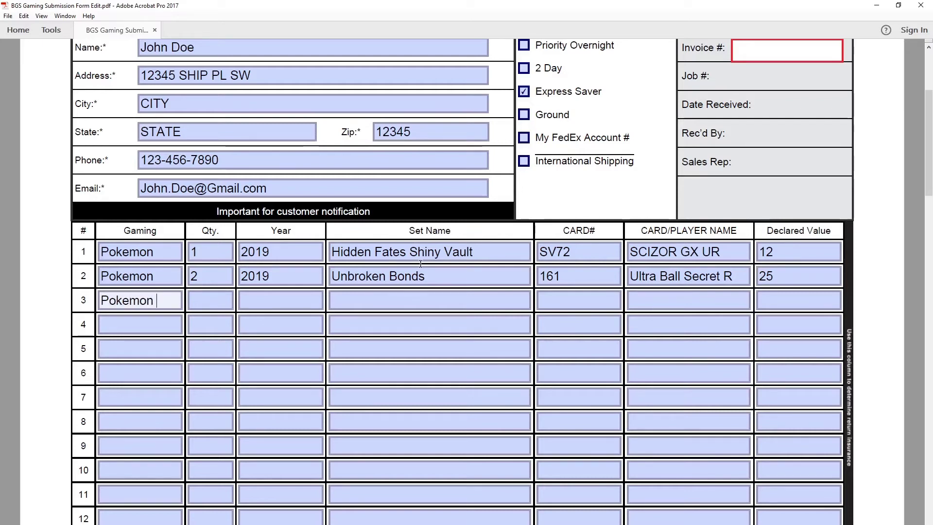
{"action": "key", "text": "Tab"}
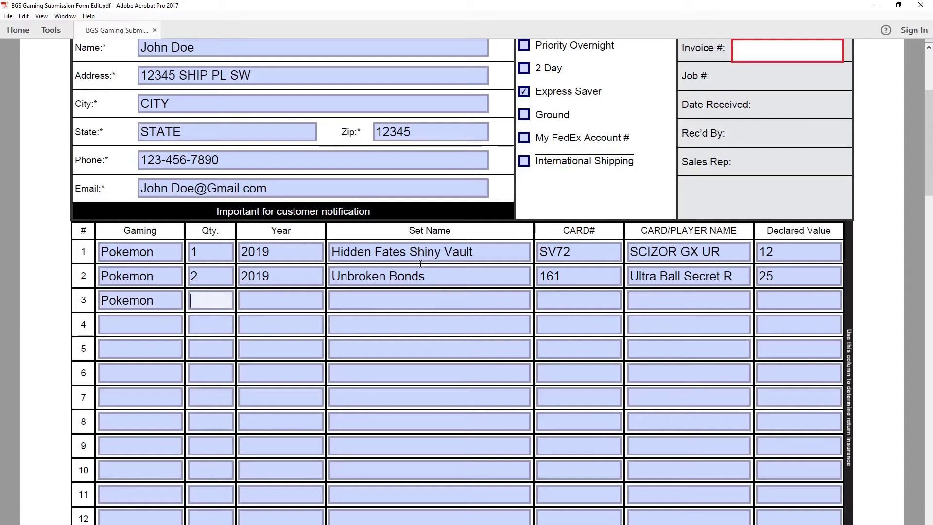
{"action": "type", "text": "1"}
{"action": "key", "text": "Tab"}
{"action": "type", "text": "2019"}
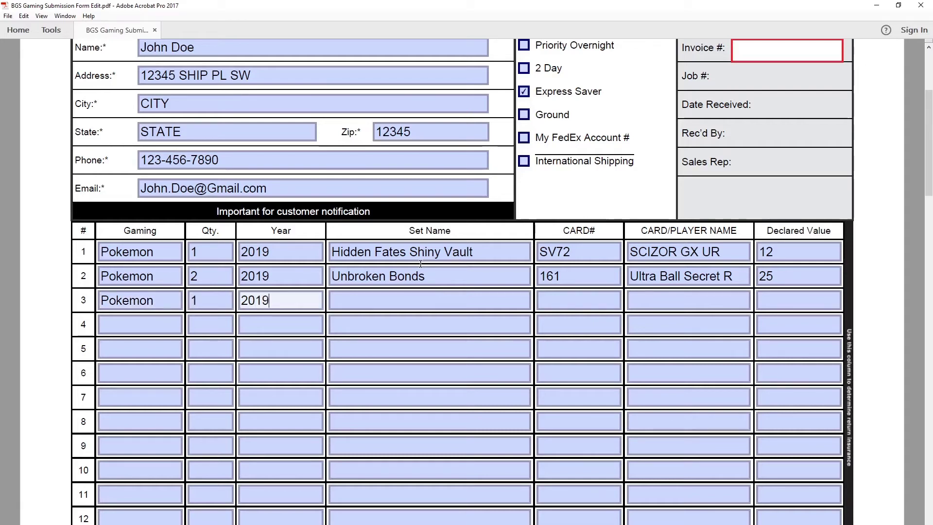
{"action": "key", "text": "Tab"}
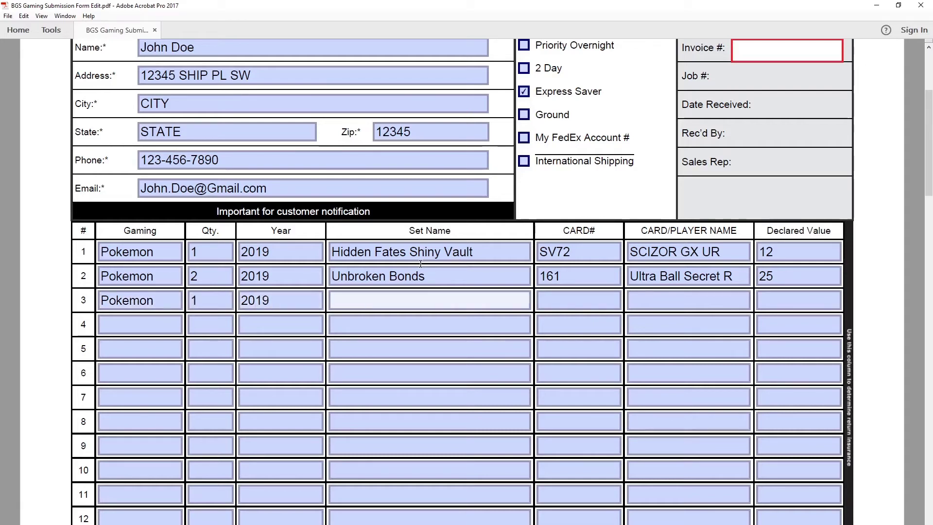
{"action": "type", "text": "Hidden Fates Shij"}
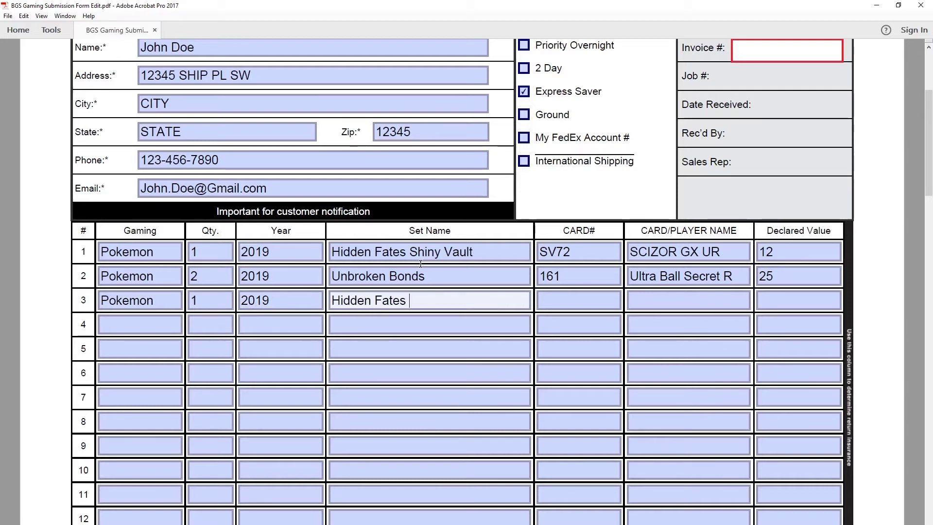
{"action": "key", "text": "BackSpace"}
{"action": "key", "text": "BackSpace"}
{"action": "type", "text": "iny Vault"}
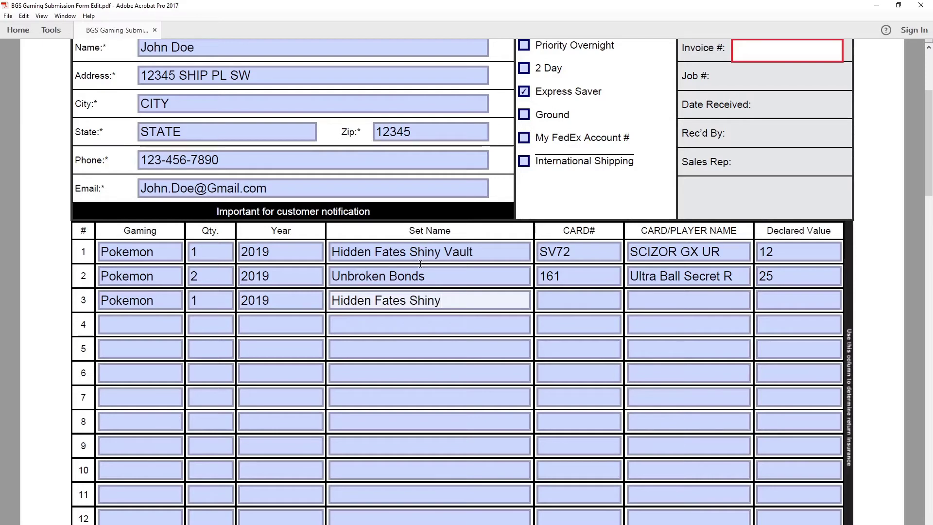
Step: Give row 3 card # SV55, name Glaceon GX UR and declared value 15
{"action": "key", "text": "Tab"}
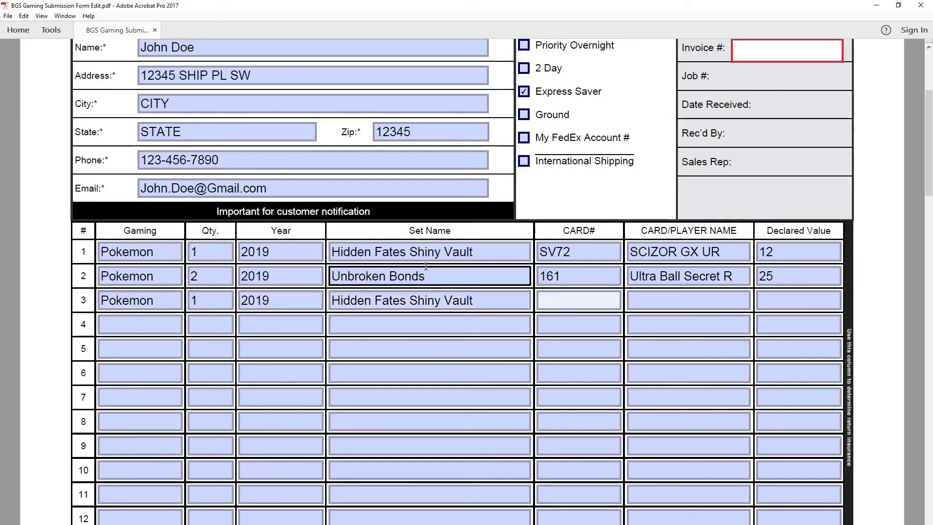
{"action": "type", "text": "SV55"}
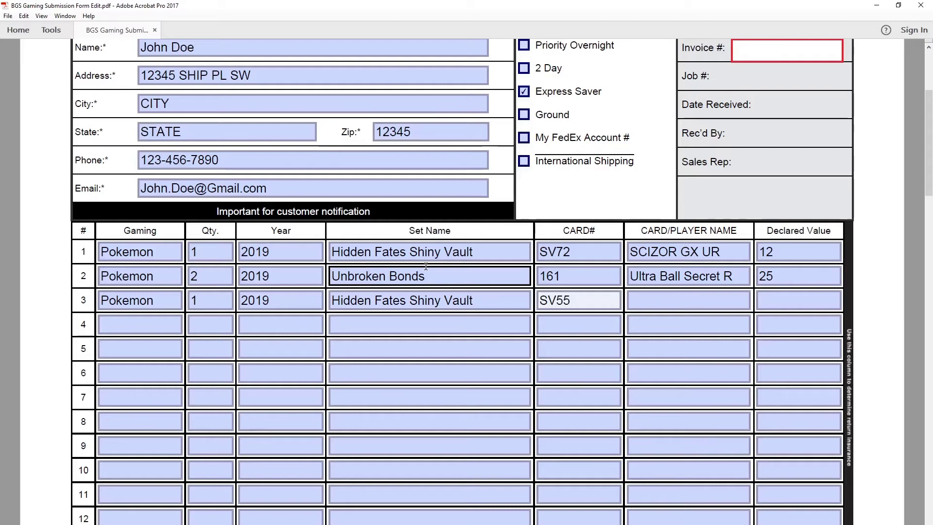
{"action": "key", "text": "Tab"}
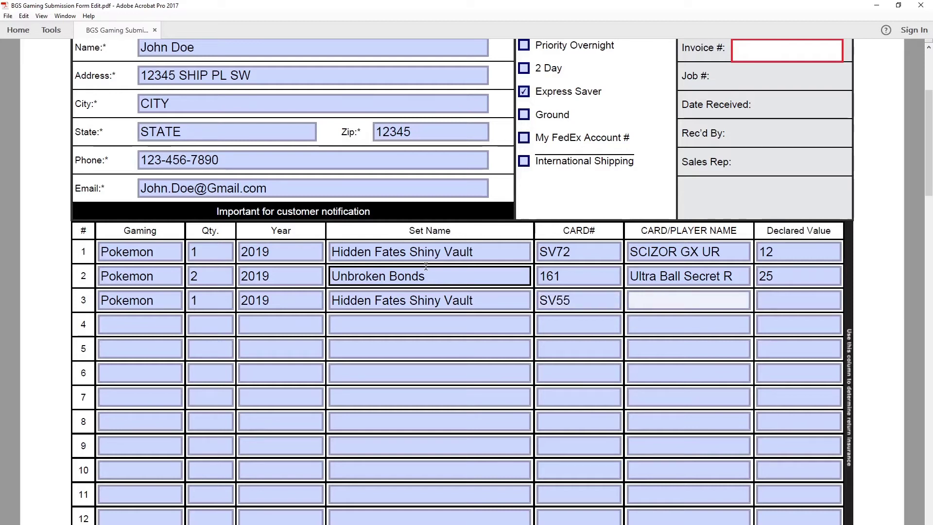
{"action": "type", "text": "Glaceon"}
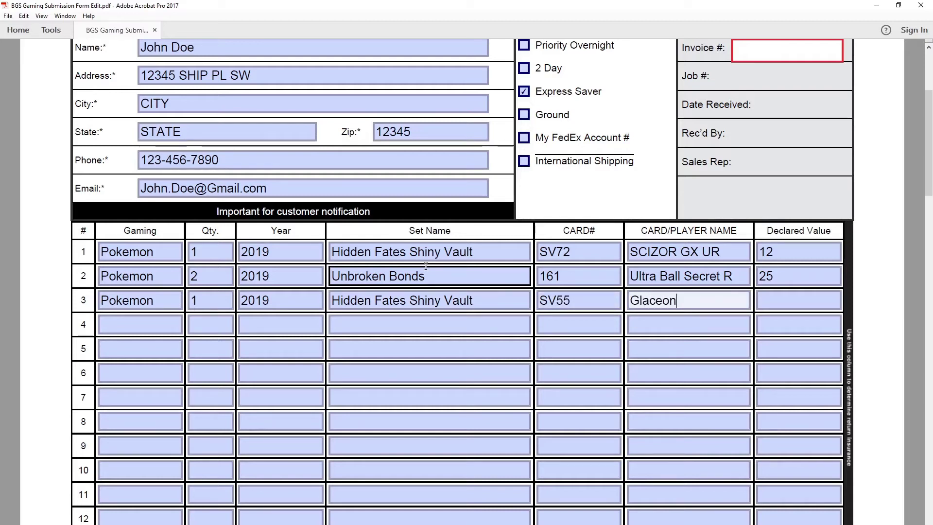
{"action": "type", "text": " GX YR"}
{"action": "key", "text": "BackSpace"}
{"action": "key", "text": "BackSpace"}
{"action": "type", "text": "UR"}
{"action": "key", "text": "Tab"}
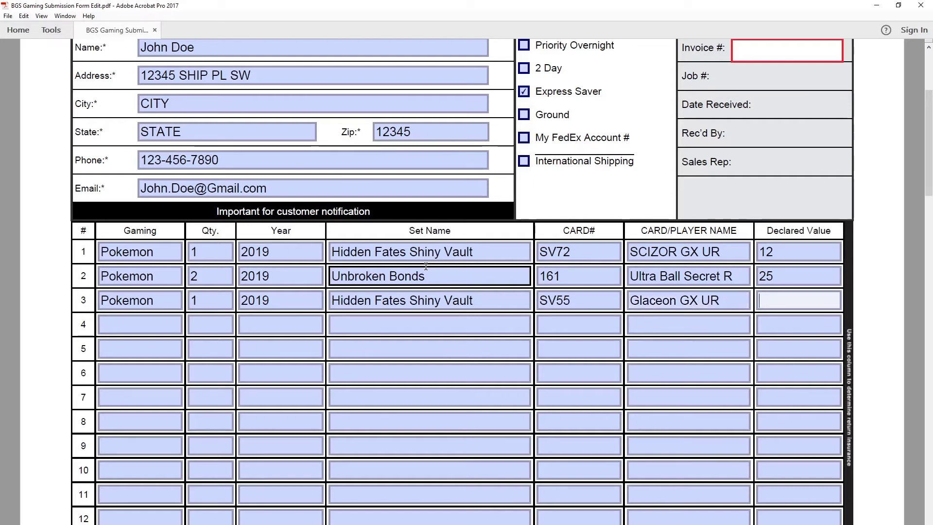
{"action": "type", "text": "15"}
{"action": "scroll", "coordinate": [26, 396], "scroll_direction": "down", "scroll_amount": 3}
{"action": "scroll", "coordinate": [24, 389], "scroll_direction": "down", "scroll_amount": 3}
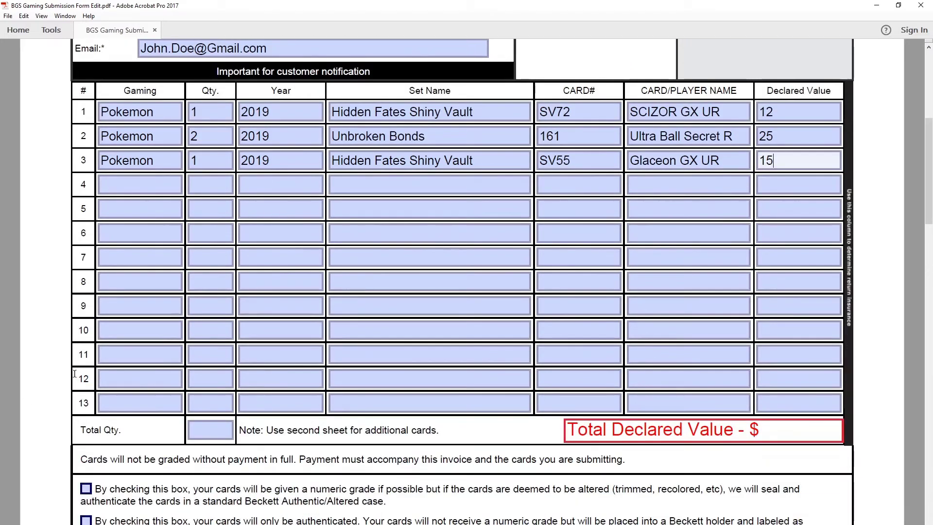
Step: Enter 4 in the Total Qty field and move down to the grading checkboxes
{"action": "left_click", "coordinate": [213, 438]}
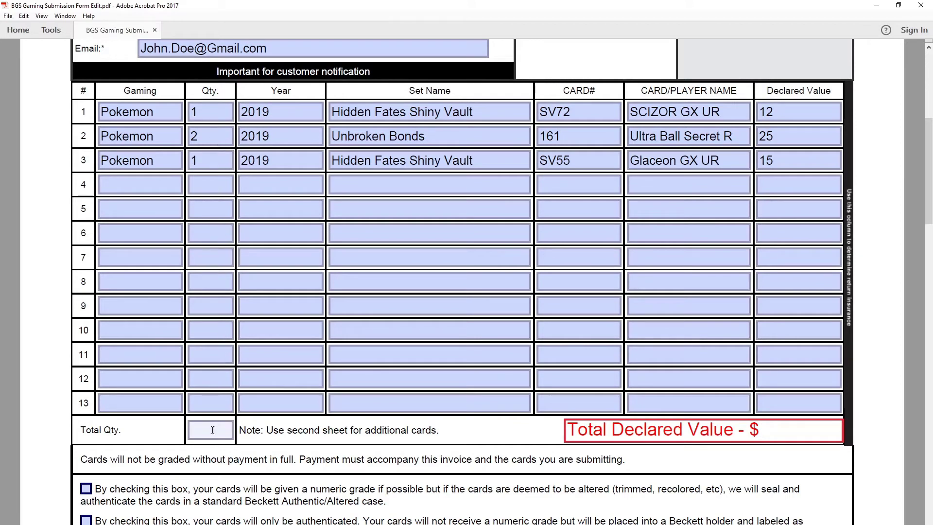
{"action": "type", "text": "4"}
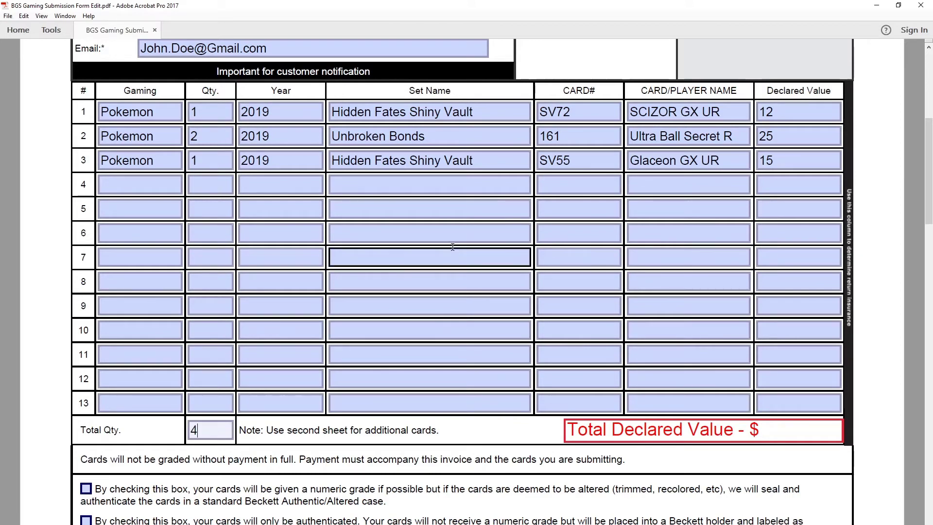
{"action": "left_click", "coordinate": [802, 432]}
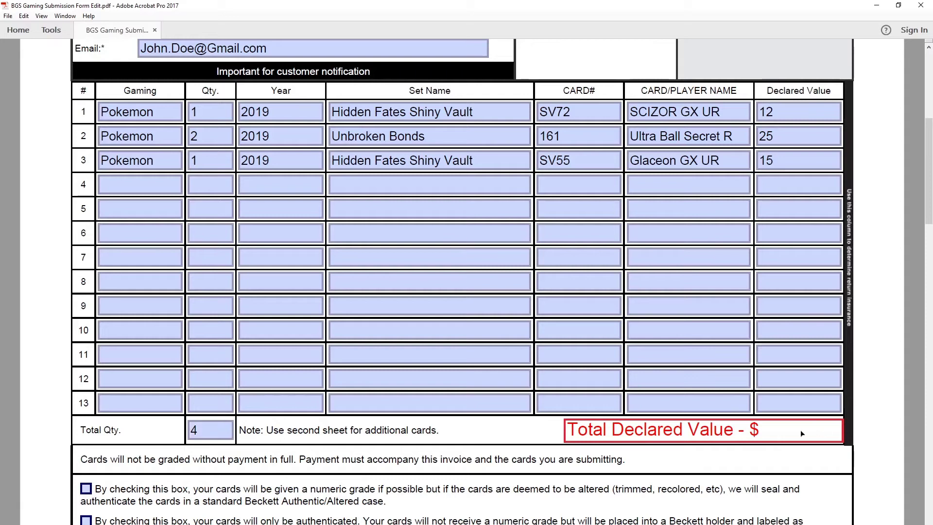
{"action": "scroll", "coordinate": [756, 435], "scroll_direction": "down", "scroll_amount": 1}
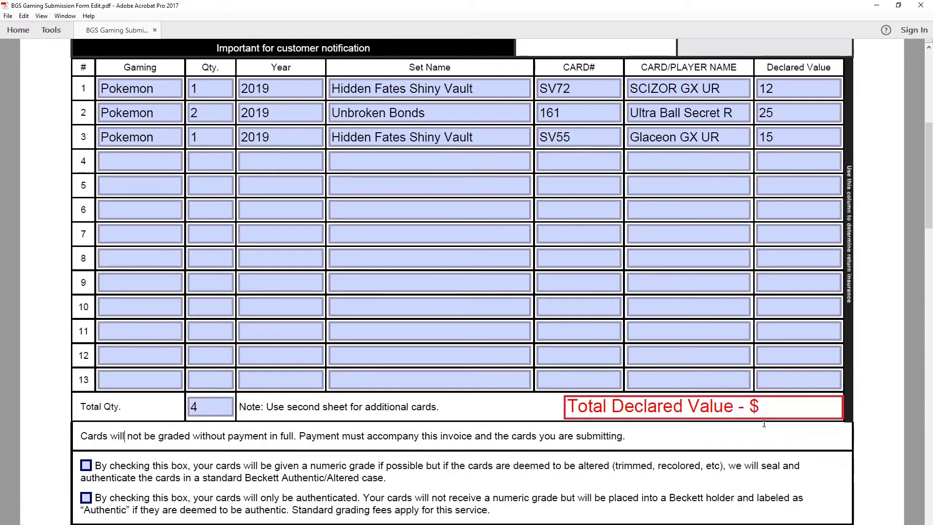
{"action": "scroll", "coordinate": [763, 416], "scroll_direction": "down", "scroll_amount": 2}
{"action": "scroll", "coordinate": [763, 416], "scroll_direction": "up", "scroll_amount": 2}
{"action": "scroll", "coordinate": [764, 414], "scroll_direction": "down", "scroll_amount": 1}
{"action": "scroll", "coordinate": [763, 398], "scroll_direction": "down", "scroll_amount": 2}
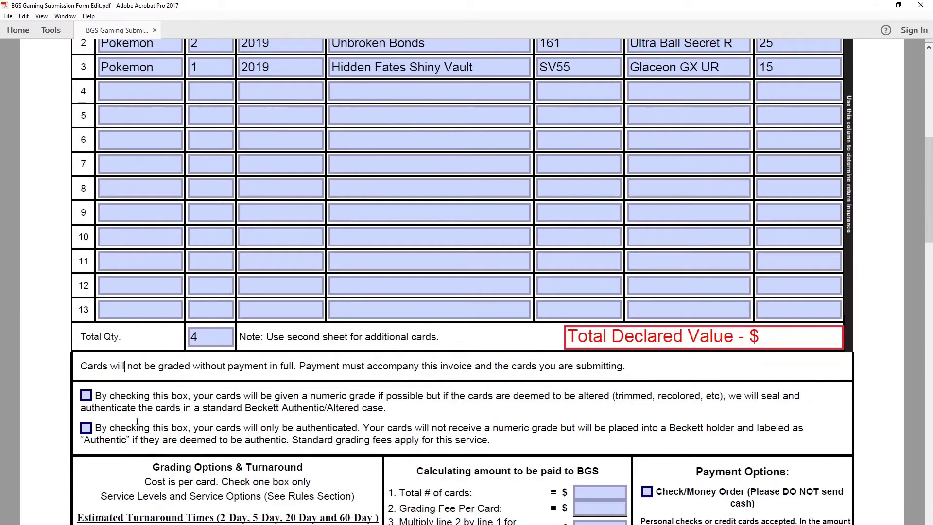
{"action": "scroll", "coordinate": [137, 422], "scroll_direction": "down", "scroll_amount": 1}
{"action": "scroll", "coordinate": [140, 392], "scroll_direction": "down", "scroll_amount": 2}
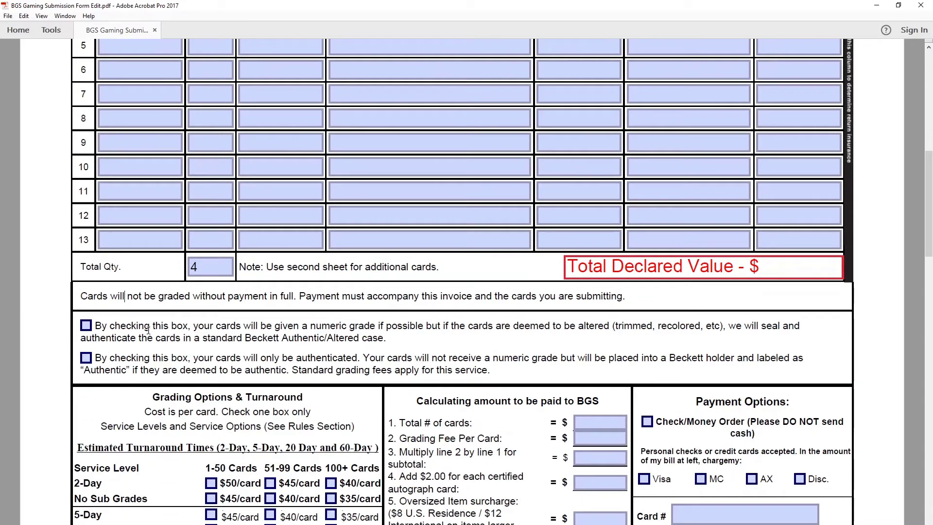
Step: Tick the numeric-grade-if-possible checkbox, leaving authentication-only unchecked
{"action": "left_click", "coordinate": [85, 326]}
{"action": "scroll", "coordinate": [209, 394], "scroll_direction": "down", "scroll_amount": 2}
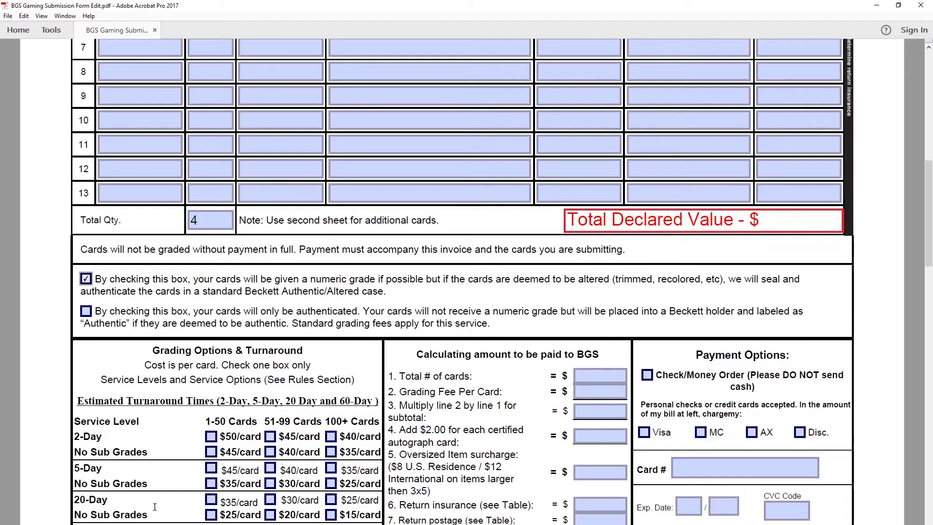
{"action": "scroll", "coordinate": [154, 506], "scroll_direction": "down", "scroll_amount": 4}
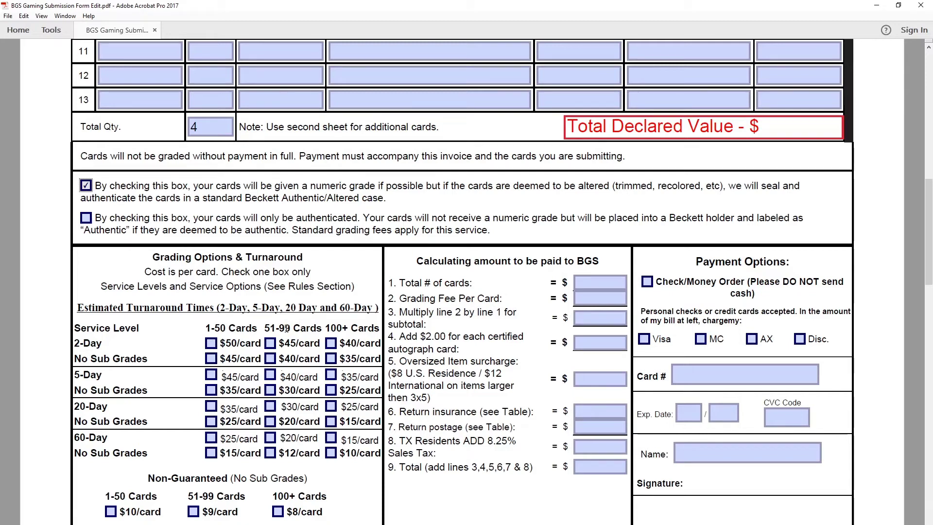
{"action": "scroll", "coordinate": [282, 335], "scroll_direction": "down", "scroll_amount": 1}
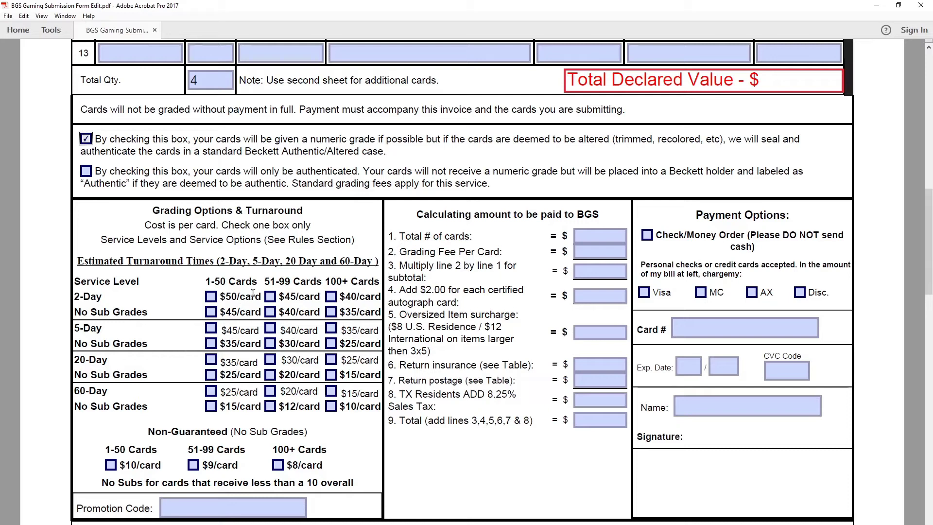
Step: Tick the 2-Day grading option for 1-50 cards at $50 per card
{"action": "mouse_move", "coordinate": [258, 285]}
{"action": "left_mouse_down"}
{"action": "mouse_move", "coordinate": [225, 294]}
{"action": "mouse_move", "coordinate": [242, 282]}
{"action": "left_mouse_up"}
{"action": "left_click", "coordinate": [274, 281]}
{"action": "triple_click", "coordinate": [269, 281]}
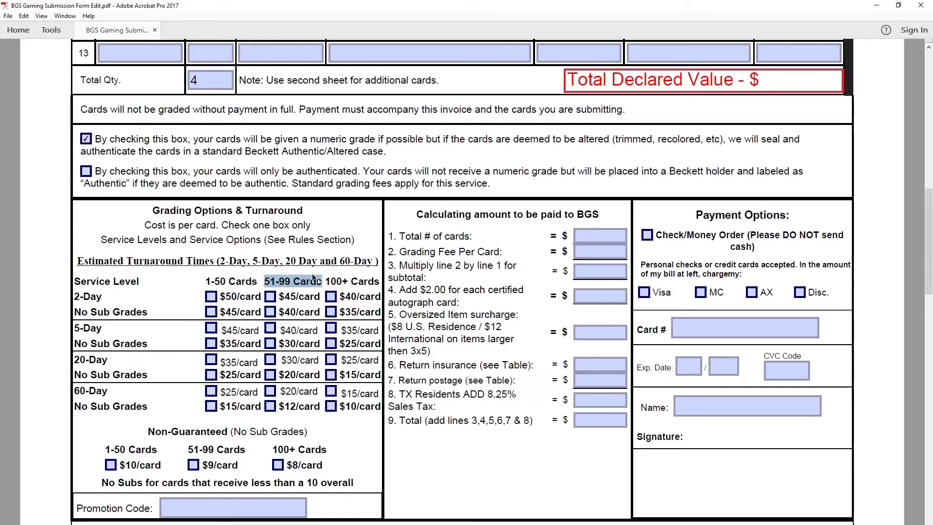
{"action": "left_click", "coordinate": [303, 282]}
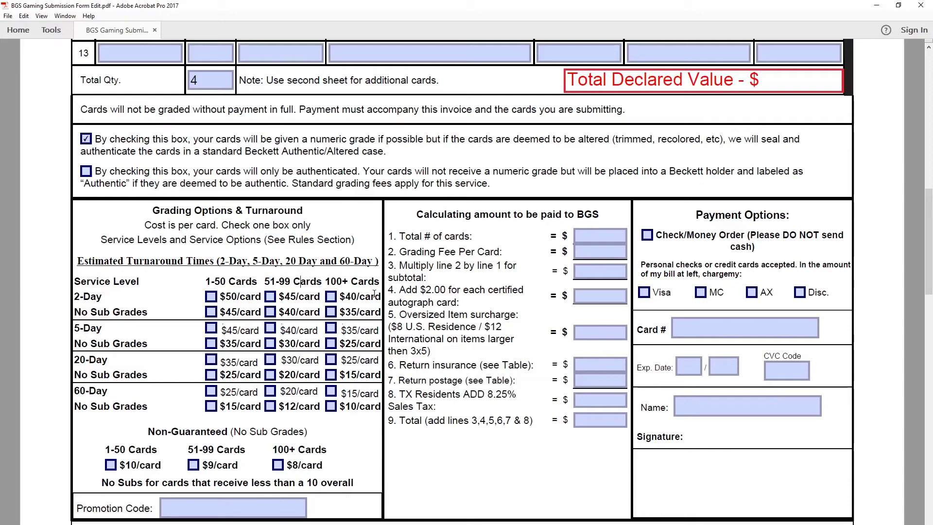
{"action": "scroll", "coordinate": [340, 432], "scroll_direction": "down", "scroll_amount": 1}
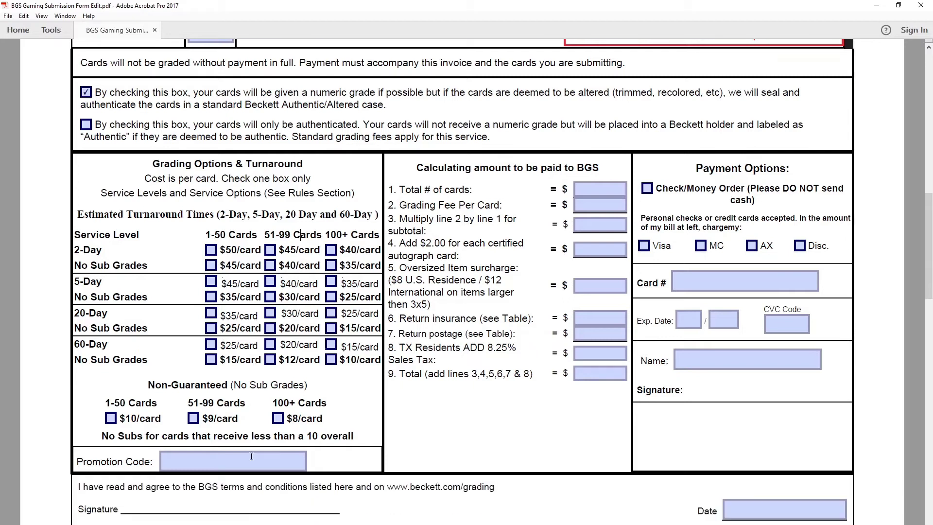
{"action": "scroll", "coordinate": [259, 466], "scroll_direction": "up", "scroll_amount": 1}
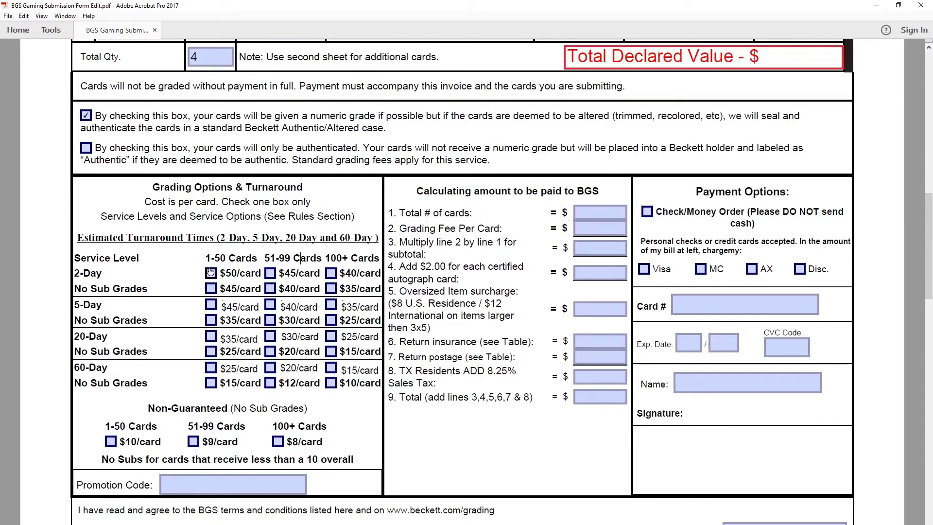
{"action": "left_click", "coordinate": [211, 274]}
{"action": "scroll", "coordinate": [213, 331], "scroll_direction": "down", "scroll_amount": 1}
{"action": "left_click", "coordinate": [235, 470]}
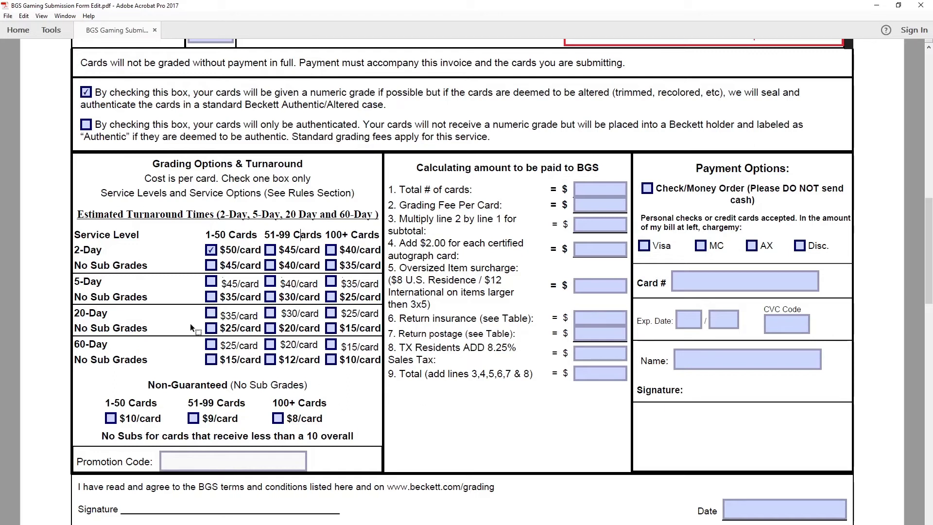
{"action": "scroll", "coordinate": [190, 323], "scroll_direction": "up", "scroll_amount": 1}
{"action": "scroll", "coordinate": [494, 266], "scroll_direction": "up", "scroll_amount": 3}
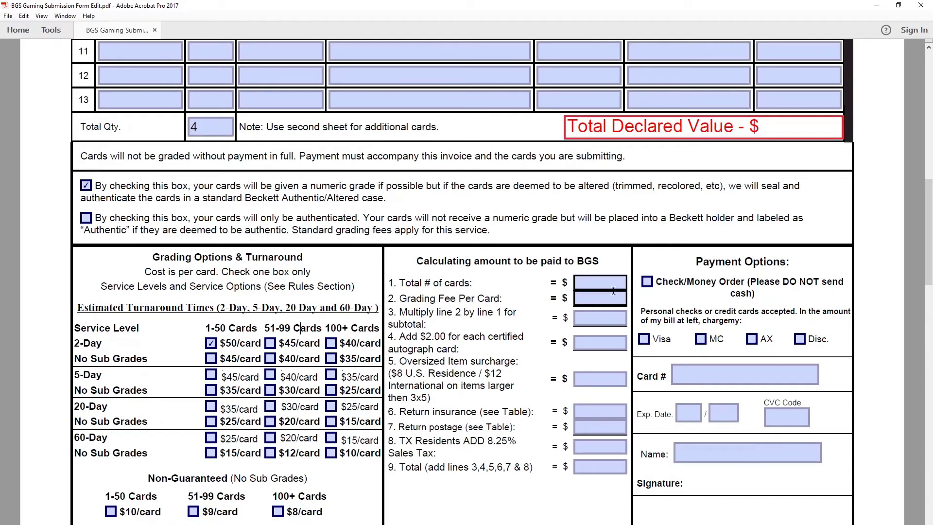
{"action": "left_click", "coordinate": [613, 289]}
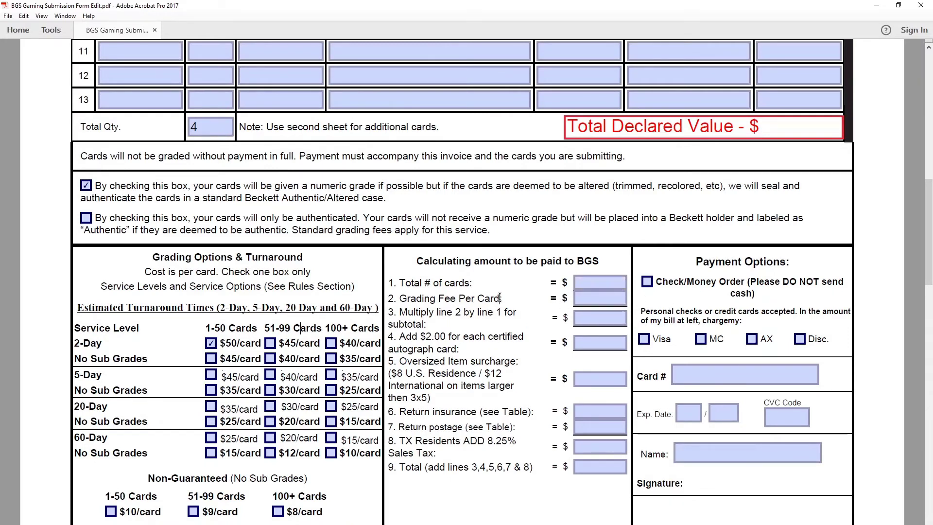
Step: Enter 4 as the total number of cards and 50 as the grading fee per card
{"action": "scroll", "coordinate": [605, 287], "scroll_direction": "down", "scroll_amount": 2}
{"action": "scroll", "coordinate": [604, 288], "scroll_direction": "down", "scroll_amount": 4}
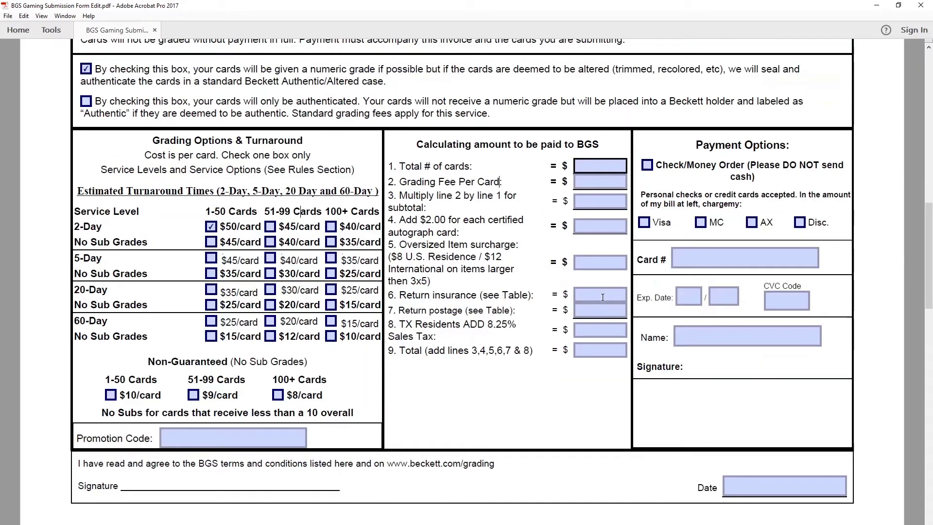
{"action": "scroll", "coordinate": [602, 294], "scroll_direction": "up", "scroll_amount": 10}
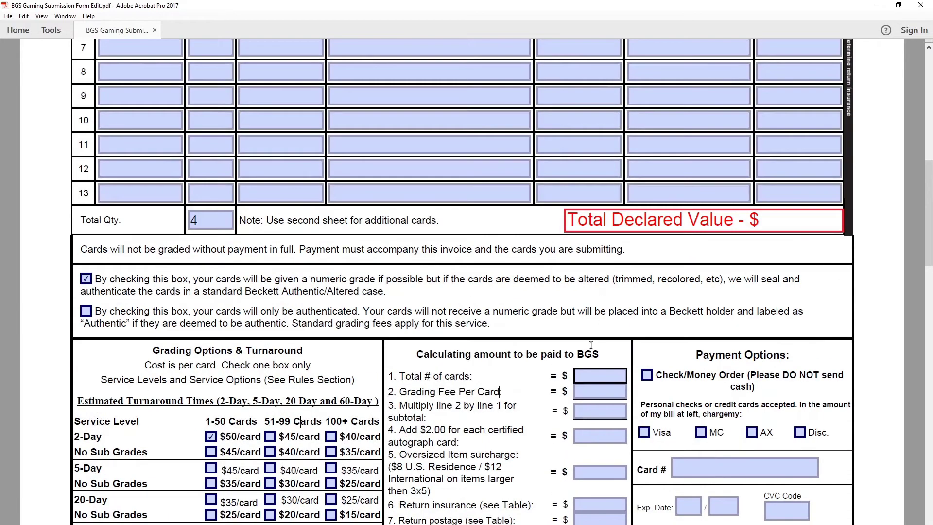
{"action": "left_click", "coordinate": [591, 377]}
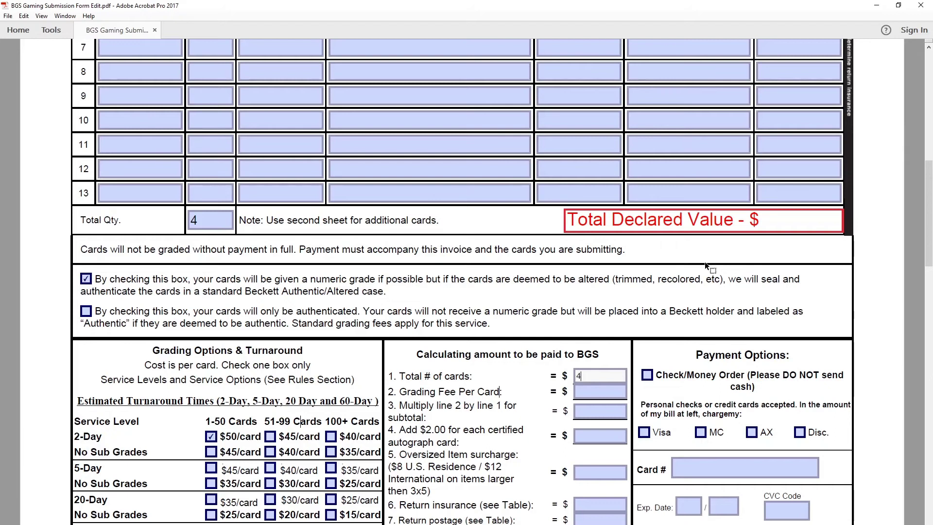
{"action": "left_click", "coordinate": [506, 405]}
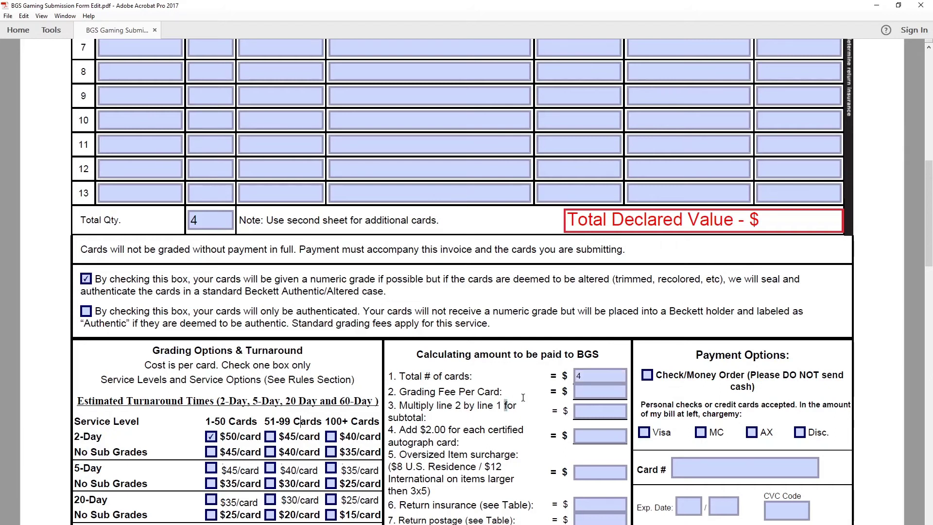
{"action": "scroll", "coordinate": [524, 398], "scroll_direction": "down", "scroll_amount": 1}
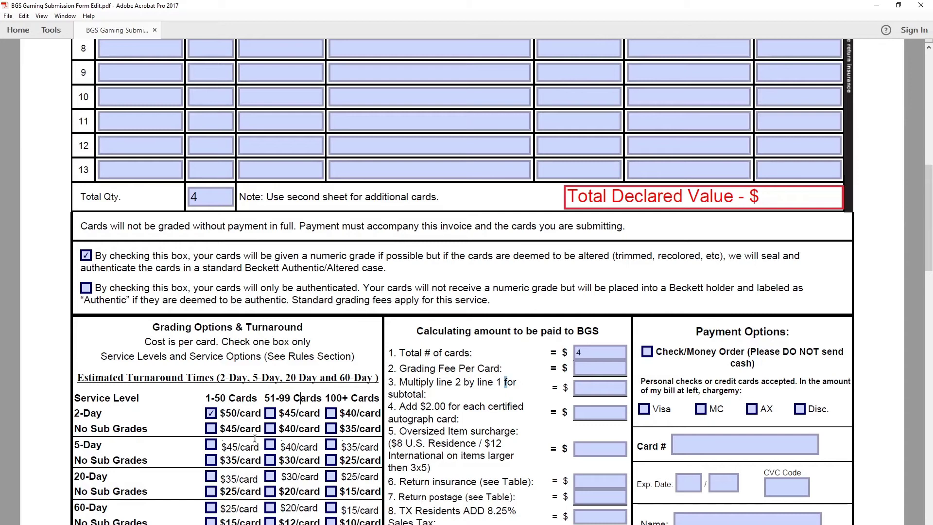
{"action": "left_click", "coordinate": [609, 370]}
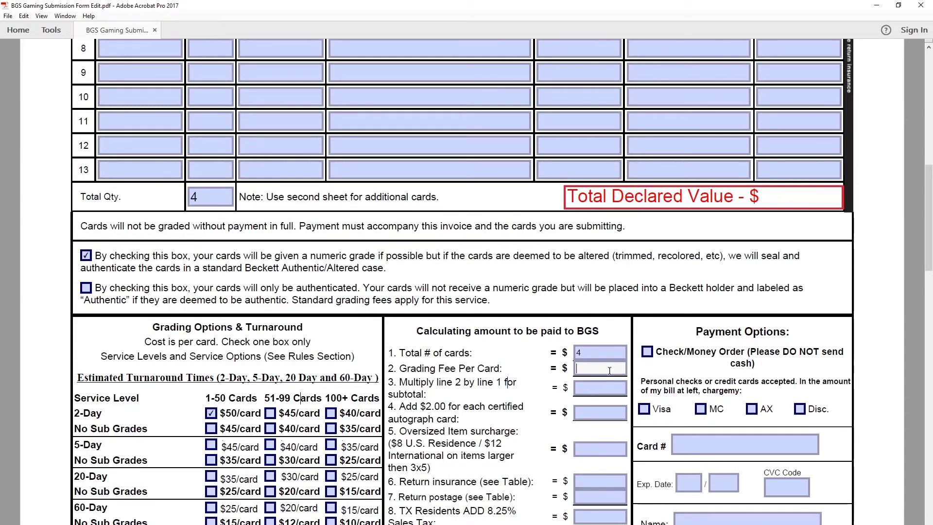
{"action": "type", "text": "50"}
Step: Enter the $200 line 3 subtotal and scroll to the Submission Rules page
{"action": "scroll", "coordinate": [462, 381], "scroll_direction": "down", "scroll_amount": 1}
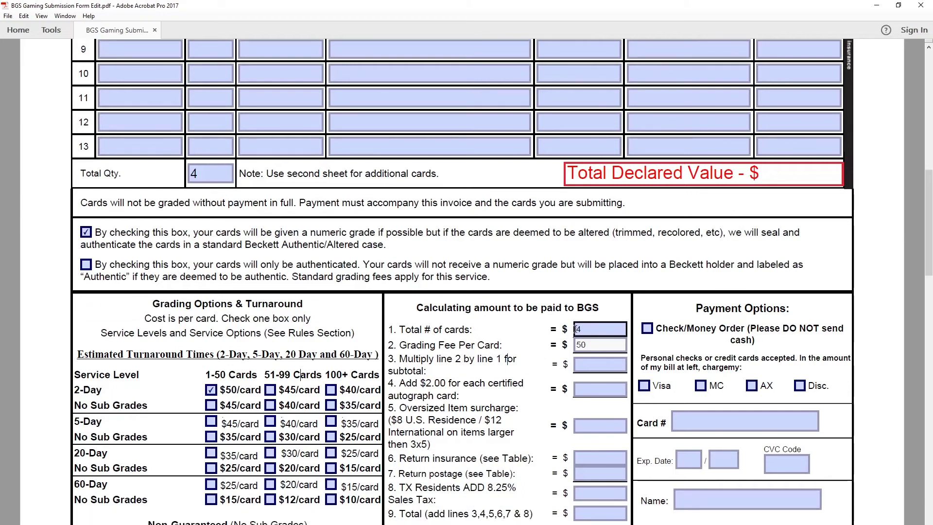
{"action": "left_click", "coordinate": [605, 365]}
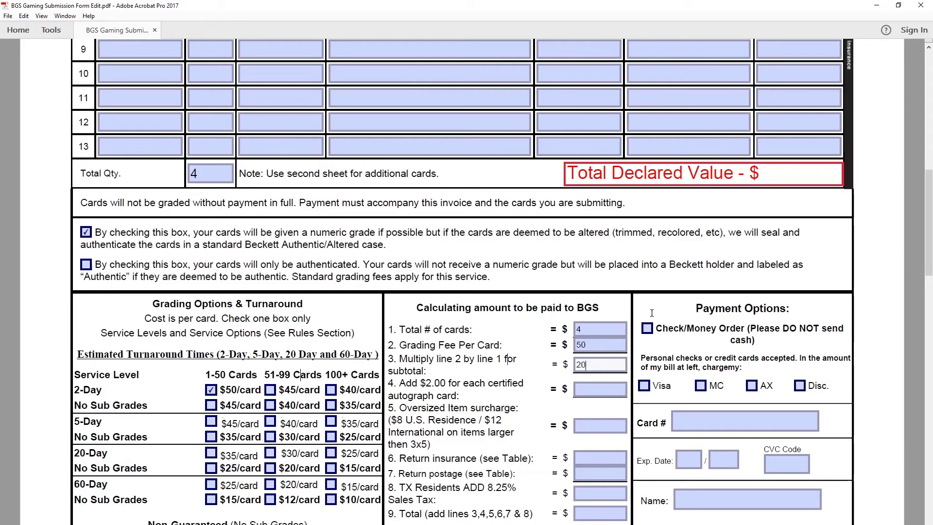
{"action": "left_click", "coordinate": [541, 398]}
{"action": "mouse_move", "coordinate": [449, 390]}
{"action": "left_mouse_down"}
{"action": "mouse_move", "coordinate": [462, 393]}
{"action": "mouse_move", "coordinate": [454, 396]}
{"action": "left_mouse_up"}
{"action": "left_click", "coordinate": [463, 391]}
{"action": "left_click", "coordinate": [476, 395]}
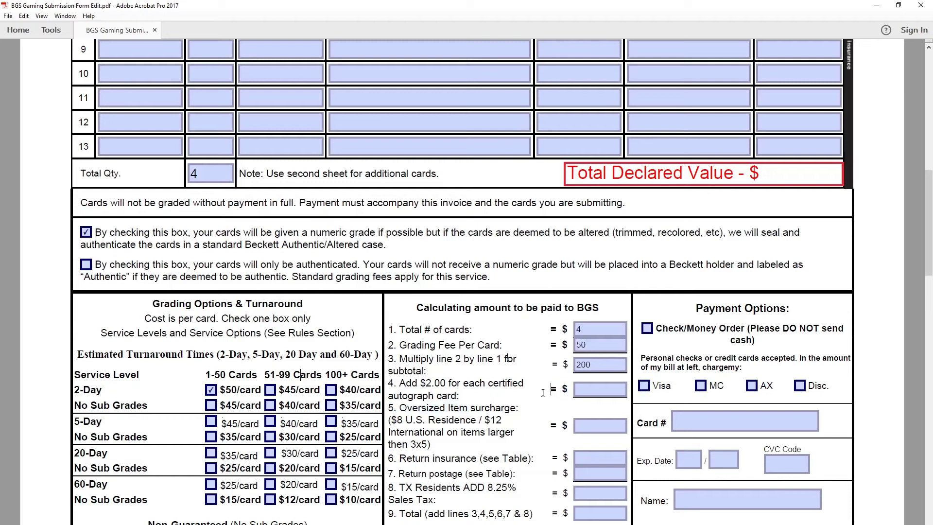
{"action": "scroll", "coordinate": [602, 394], "scroll_direction": "down", "scroll_amount": 1}
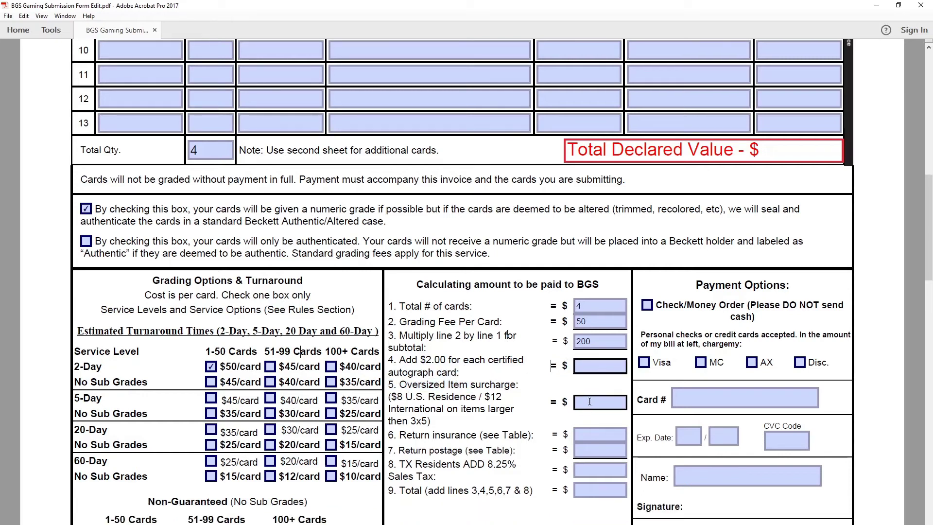
{"action": "scroll", "coordinate": [590, 400], "scroll_direction": "down", "scroll_amount": 1}
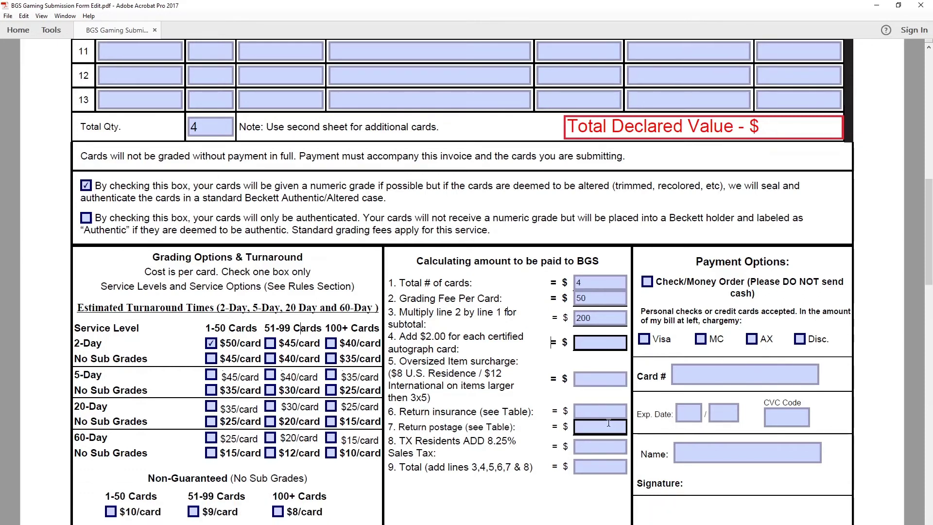
{"action": "left_click", "coordinate": [594, 413]}
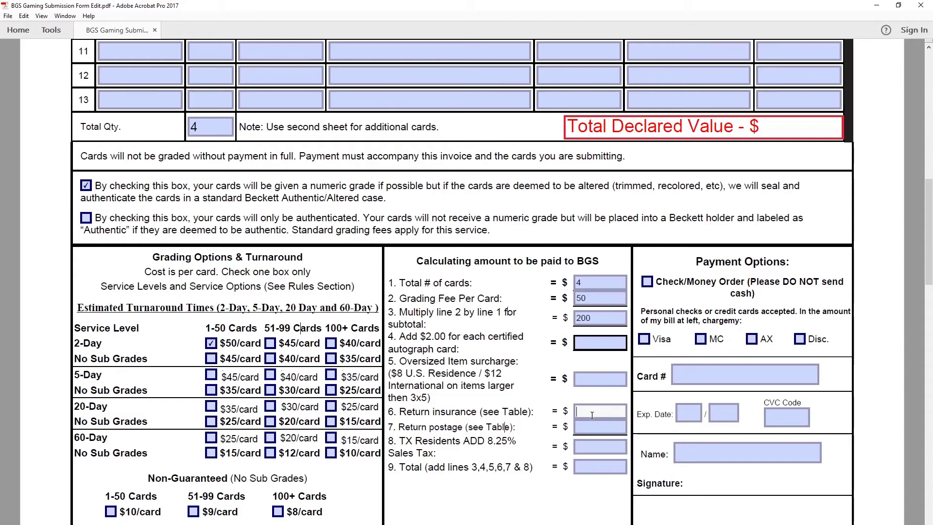
{"action": "scroll", "coordinate": [592, 415], "scroll_direction": "down", "scroll_amount": 20}
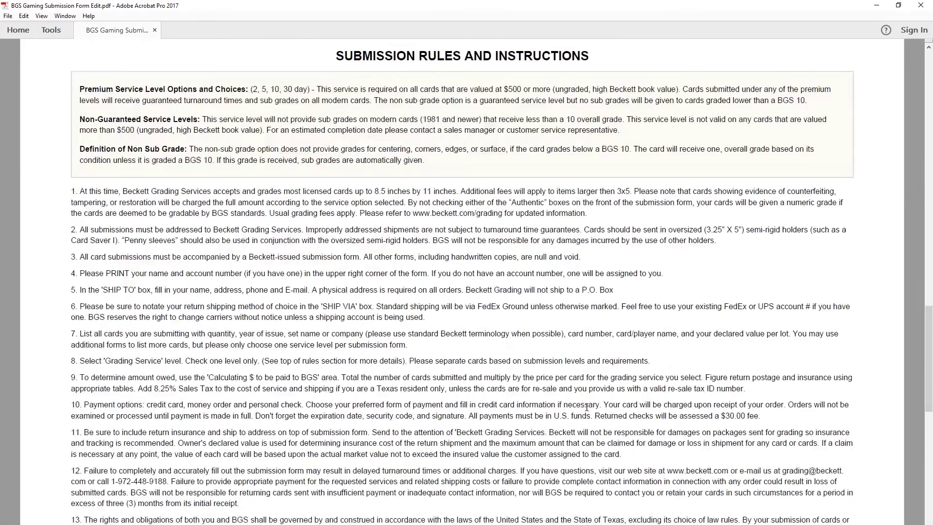
Step: Check the declared values of the three cards, such as 12 and 15
{"action": "scroll", "coordinate": [586, 407], "scroll_direction": "down", "scroll_amount": 15}
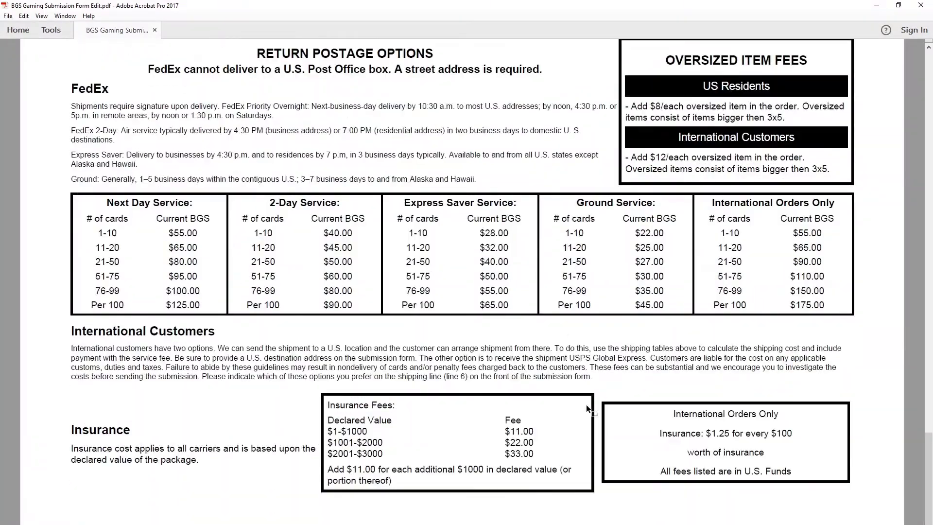
{"action": "scroll", "coordinate": [586, 406], "scroll_direction": "down", "scroll_amount": 2}
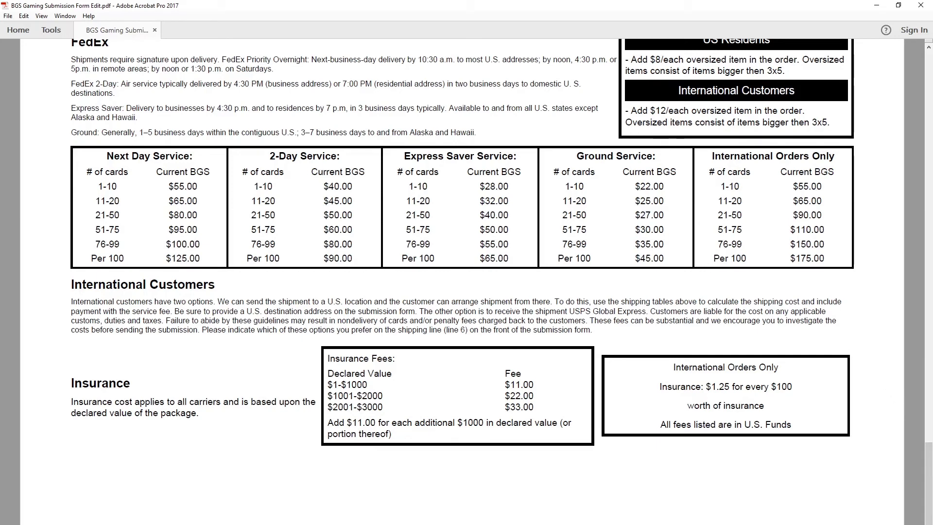
{"action": "left_click_drag", "start_coordinate": [929, 465], "coordinate": [929, 107]}
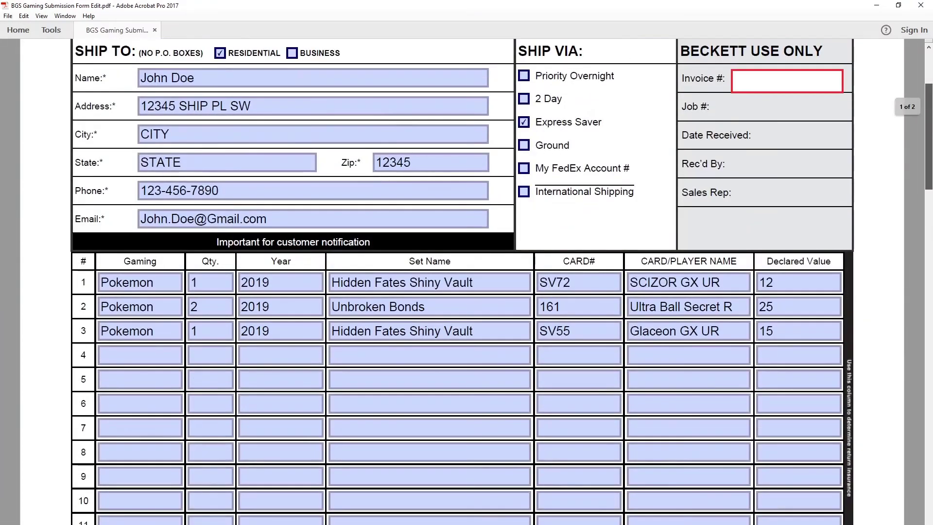
{"action": "left_click", "coordinate": [778, 286]}
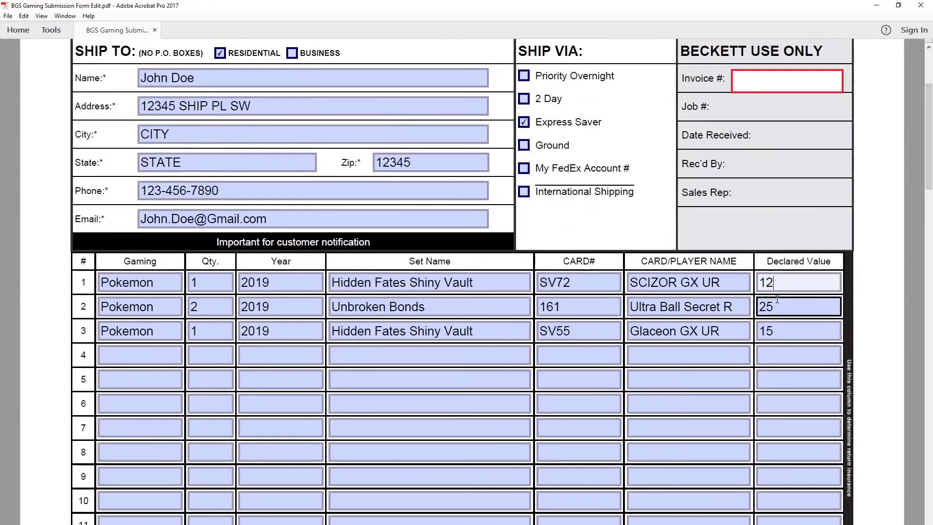
{"action": "left_click", "coordinate": [777, 300]}
{"action": "left_click", "coordinate": [784, 334]}
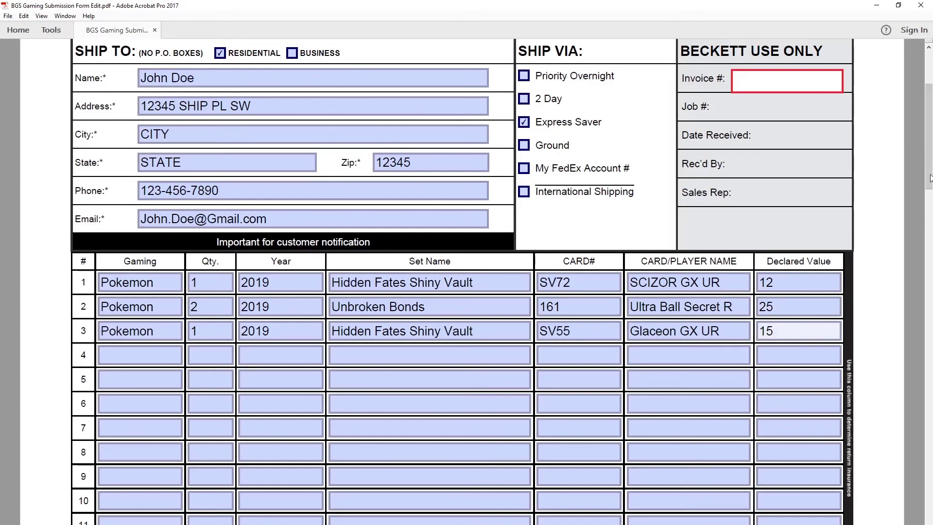
Step: Find the Insurance Fees table and highlight the $11.00 fee for the $1-$1000 range
{"action": "scroll", "coordinate": [506, 189], "scroll_direction": "down", "scroll_amount": 15}
{"action": "scroll", "coordinate": [505, 189], "scroll_direction": "down", "scroll_amount": 20}
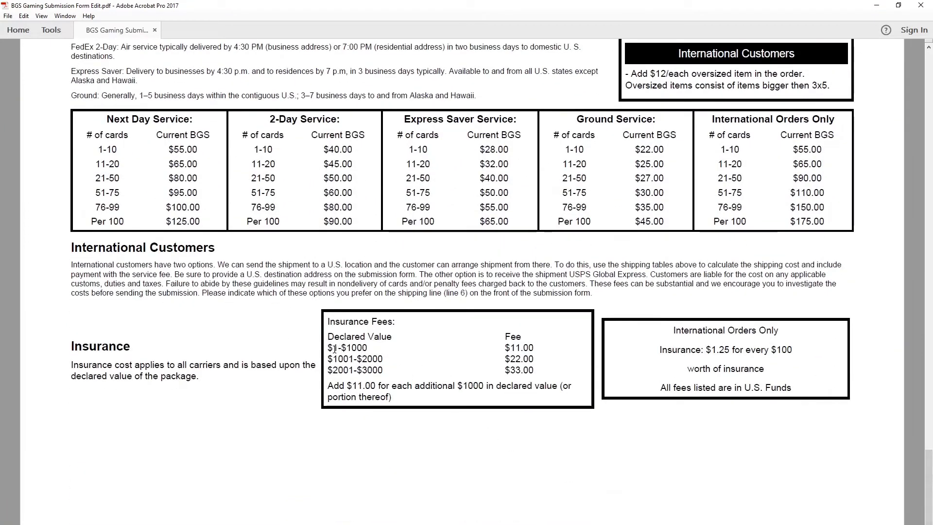
{"action": "mouse_move", "coordinate": [333, 348]}
{"action": "left_mouse_down"}
{"action": "mouse_move", "coordinate": [367, 350]}
{"action": "mouse_move", "coordinate": [345, 350]}
{"action": "left_mouse_up"}
{"action": "left_click", "coordinate": [366, 351]}
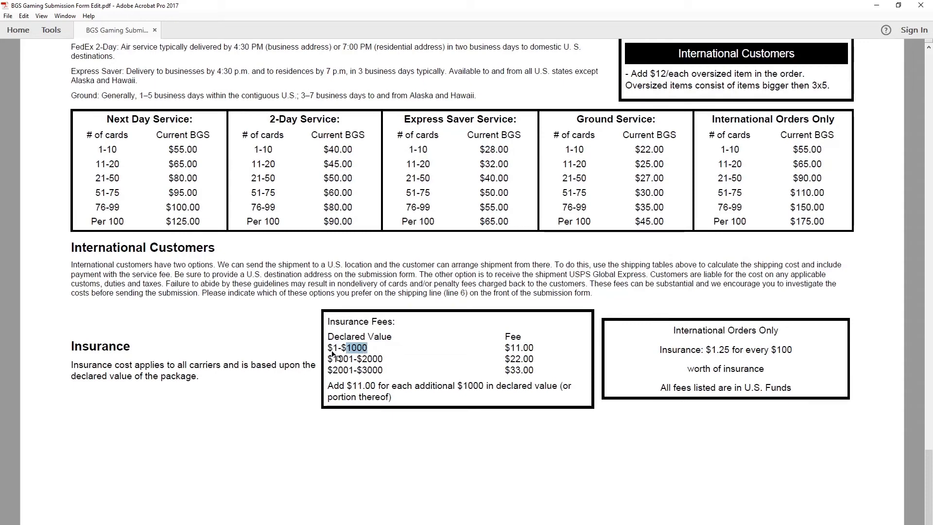
{"action": "left_click", "coordinate": [334, 349]}
{"action": "left_click_drag", "start_coordinate": [505, 347], "coordinate": [535, 348]}
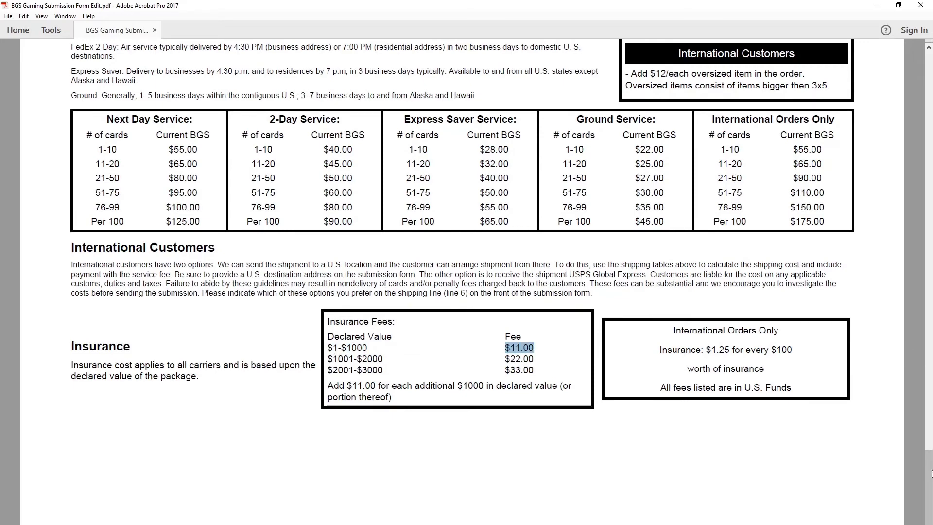
{"action": "left_click_drag", "start_coordinate": [929, 479], "coordinate": [929, 228]}
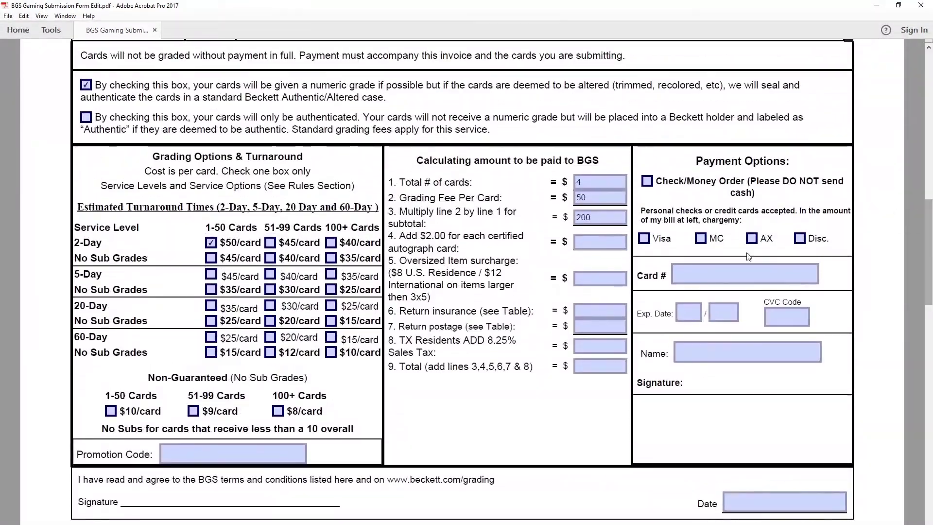
Step: Enter 11 as the line 6 return insurance amount
{"action": "left_click", "coordinate": [584, 309]}
{"action": "type", "text": "1"}
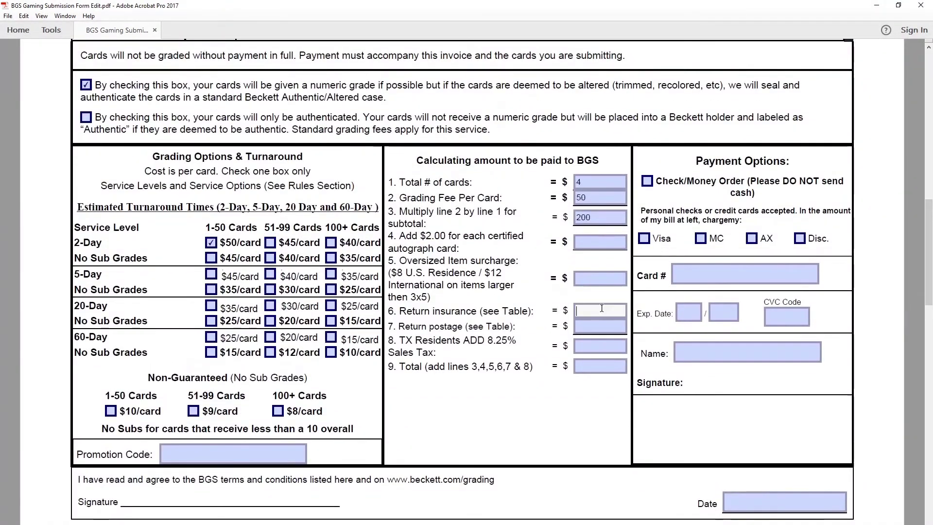
{"action": "type", "text": "1"}
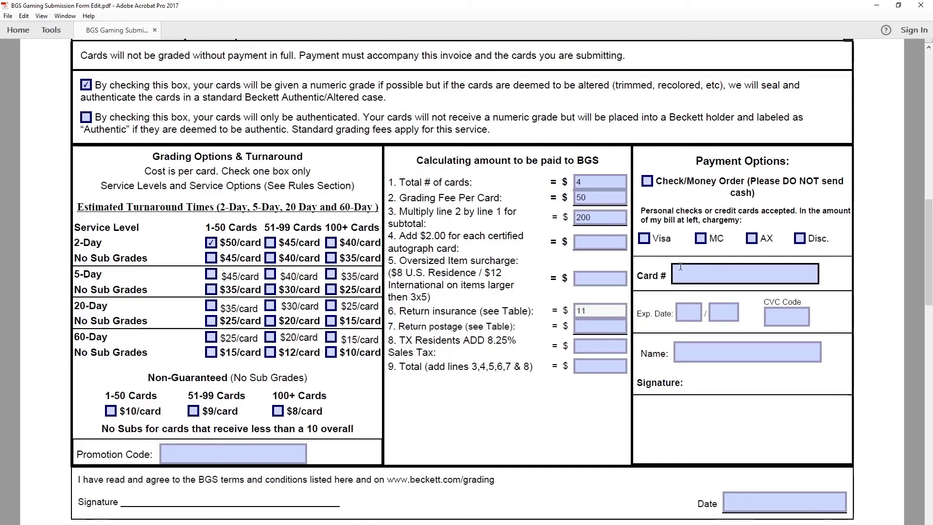
{"action": "left_click", "coordinate": [607, 324]}
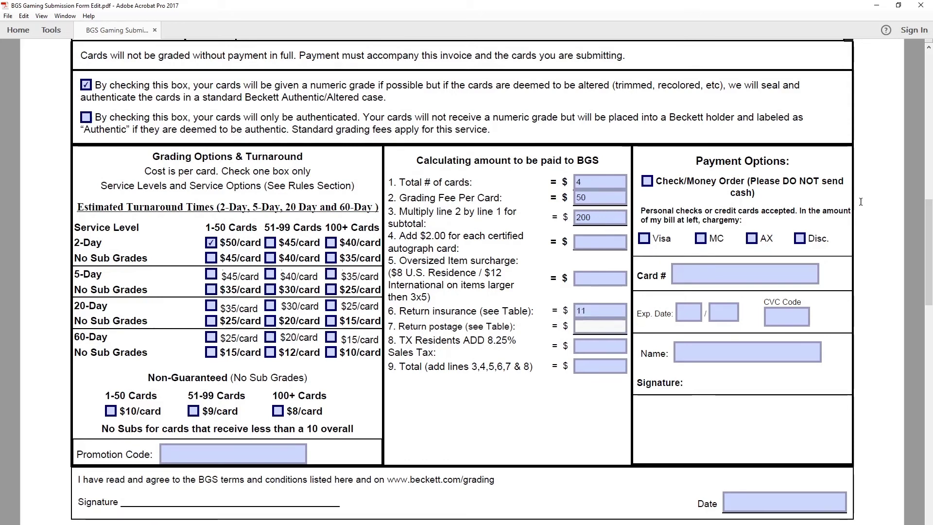
Step: Look up the $28.00 Express Saver 1-10 price, enter 28 as line 7 return postage, and leave sales tax empty
{"action": "left_click_drag", "start_coordinate": [929, 225], "coordinate": [929, 78]}
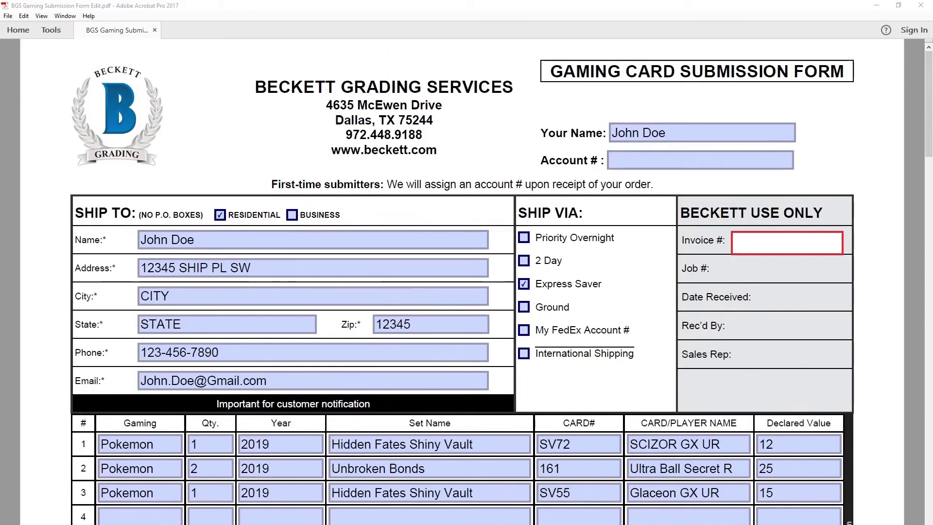
{"action": "left_click_drag", "start_coordinate": [931, 119], "coordinate": [929, 519]}
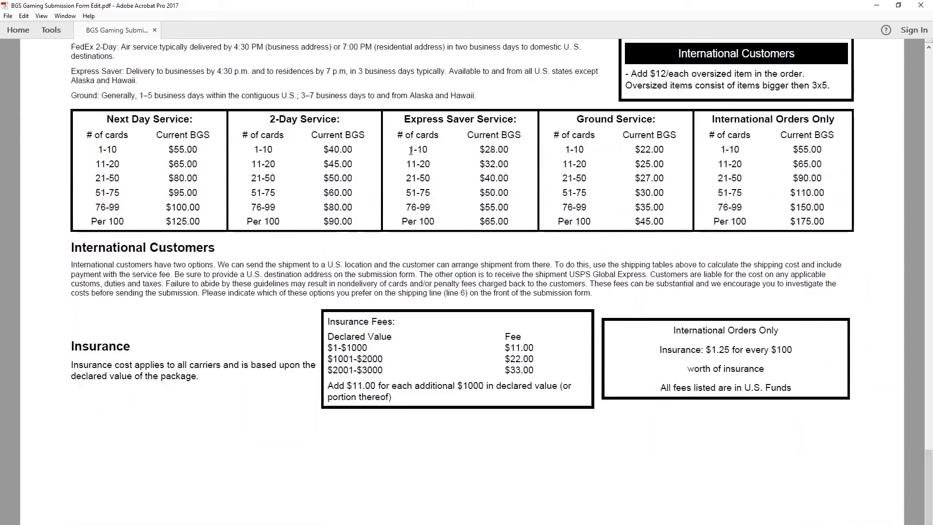
{"action": "left_click_drag", "start_coordinate": [408, 150], "coordinate": [428, 156]}
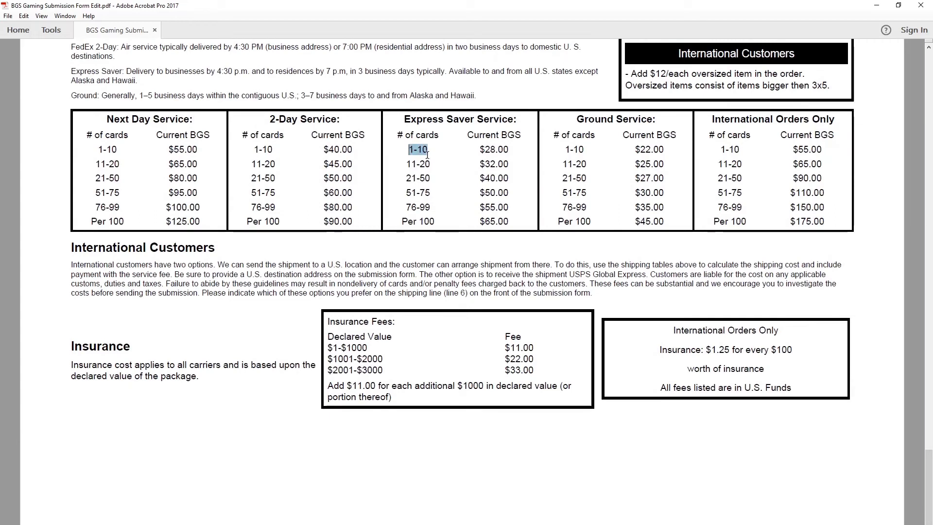
{"action": "left_click_drag", "start_coordinate": [510, 150], "coordinate": [485, 153]}
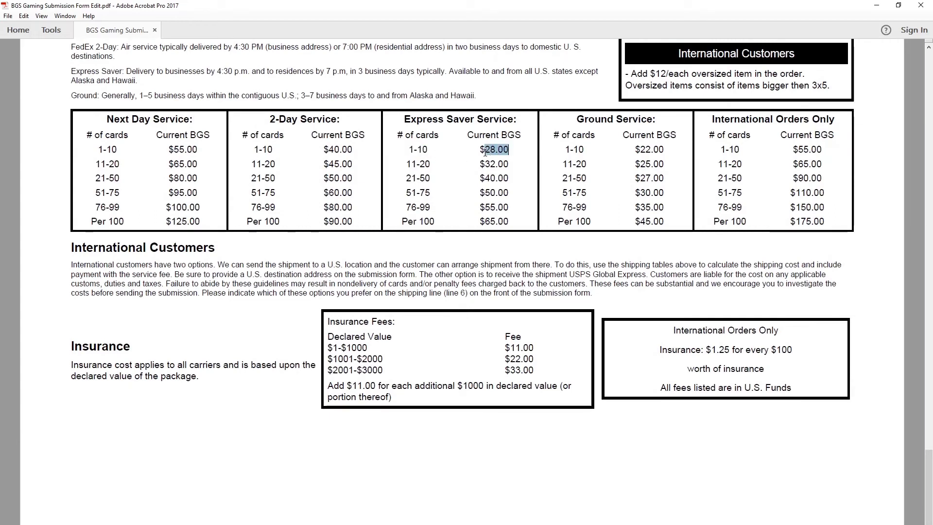
{"action": "left_click_drag", "start_coordinate": [846, 392], "coordinate": [857, 411]}
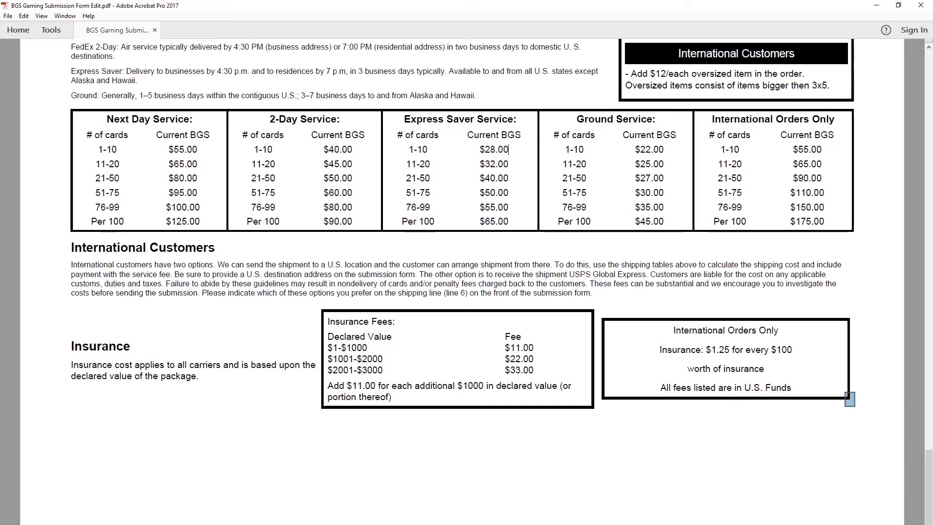
{"action": "left_click_drag", "start_coordinate": [929, 457], "coordinate": [897, 180]}
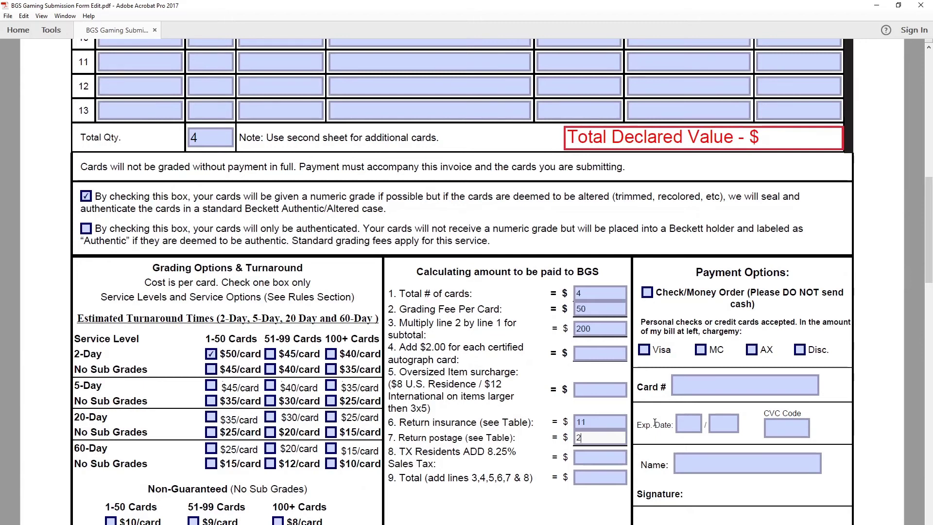
{"action": "left_click", "coordinate": [484, 459]}
{"action": "left_click", "coordinate": [576, 455]}
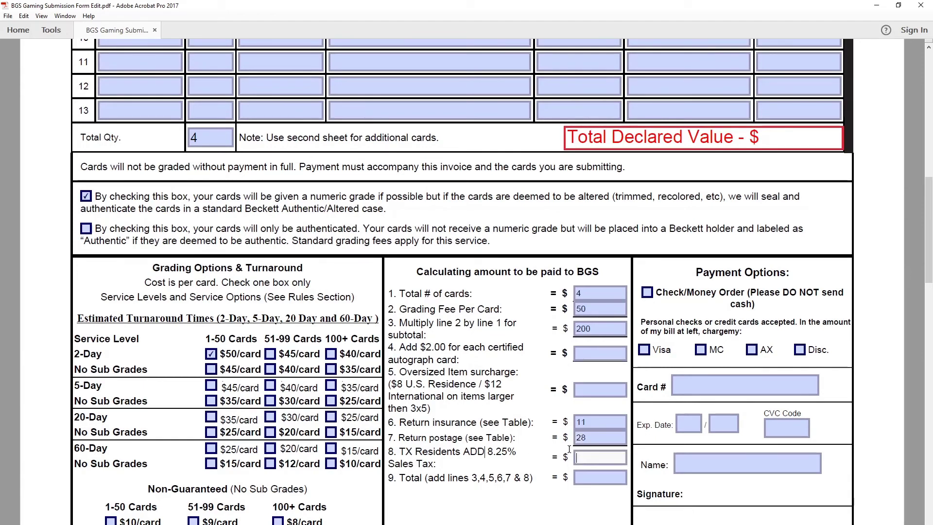
{"action": "left_click", "coordinate": [492, 453]}
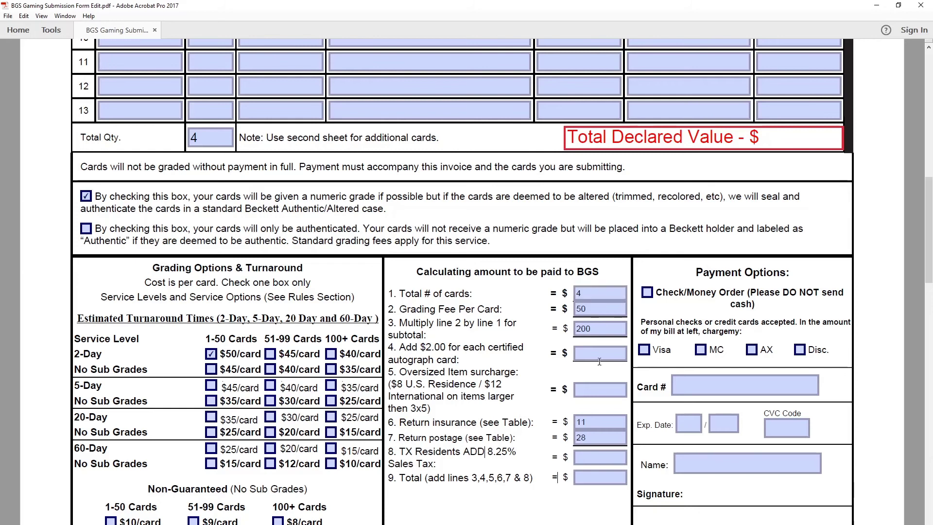
Step: Review the calculation fields, including the line 3 subtotal of 200 and lines 5, 6 and 8
{"action": "scroll", "coordinate": [553, 454], "scroll_direction": "down", "scroll_amount": 2}
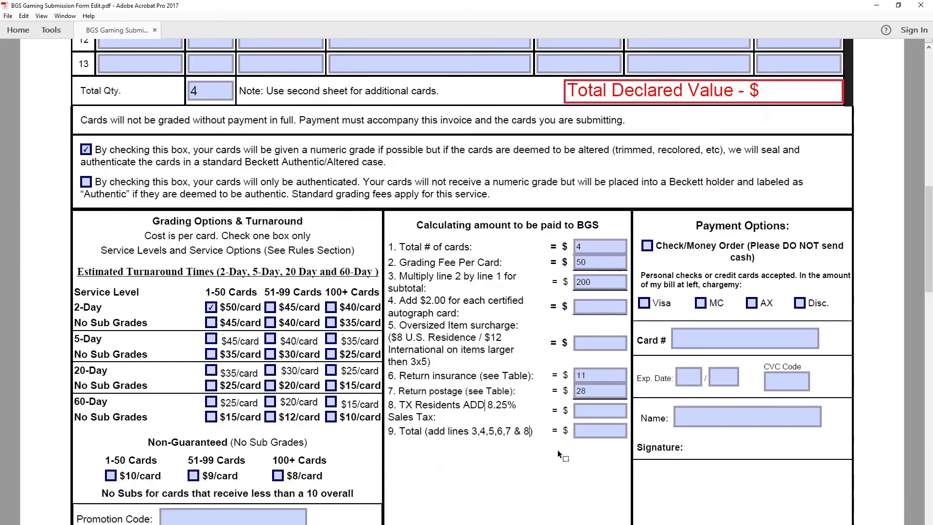
{"action": "scroll", "coordinate": [534, 439], "scroll_direction": "up", "scroll_amount": 1}
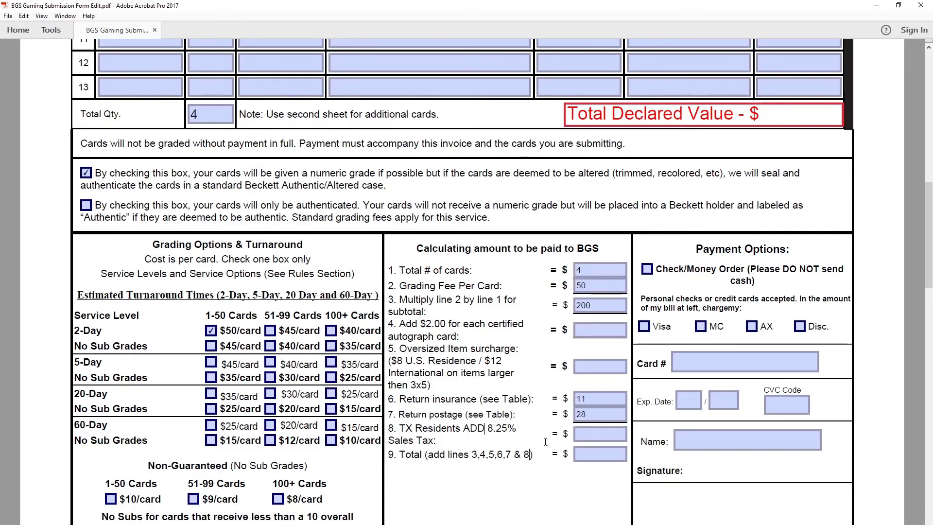
{"action": "scroll", "coordinate": [579, 440], "scroll_direction": "down", "scroll_amount": 1}
{"action": "left_click", "coordinate": [594, 414]}
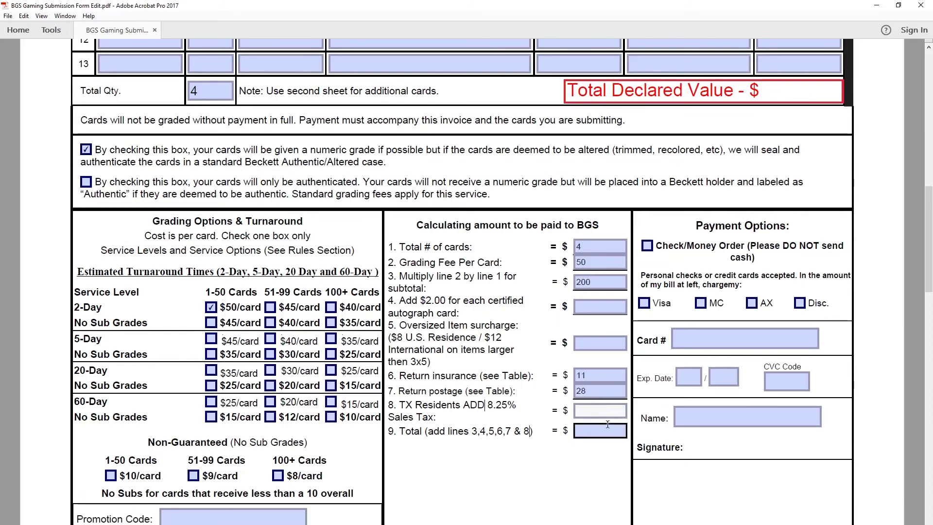
{"action": "scroll", "coordinate": [588, 389], "scroll_direction": "down", "scroll_amount": 1}
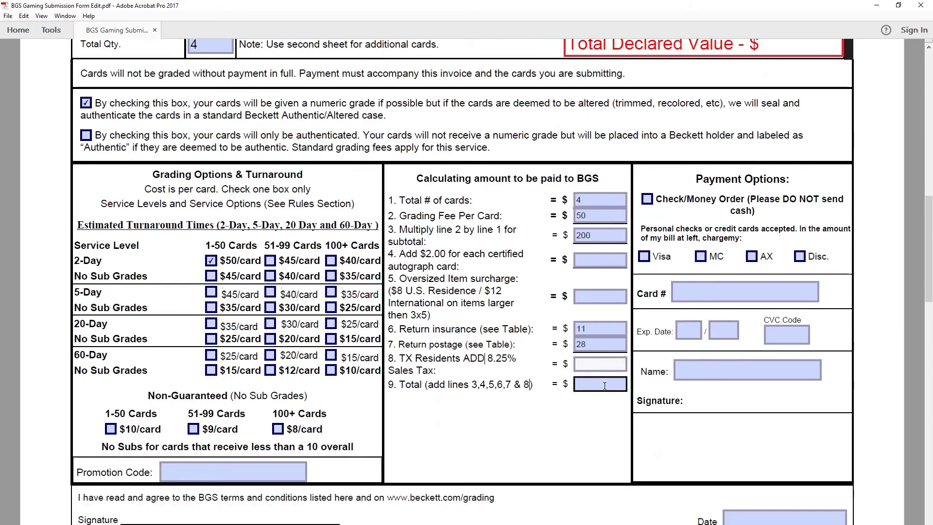
{"action": "left_click", "coordinate": [605, 386]}
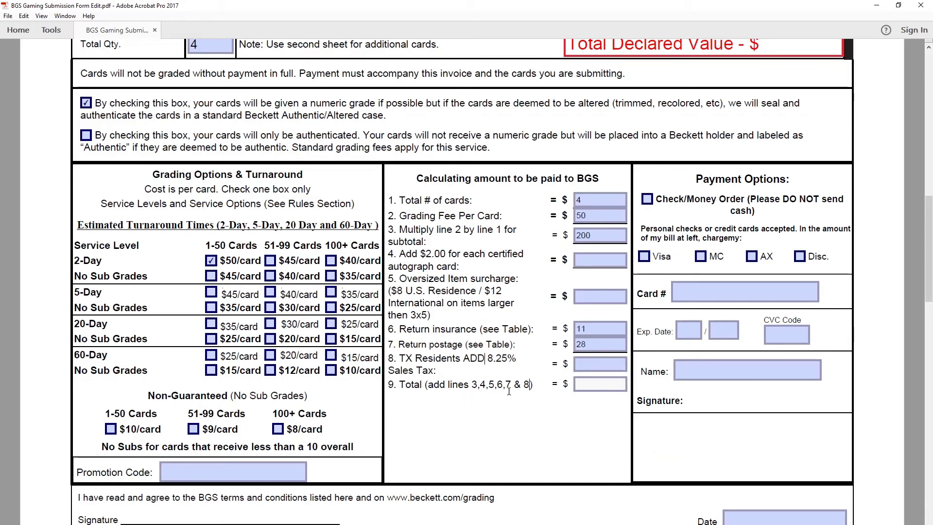
{"action": "left_click", "coordinate": [605, 237]}
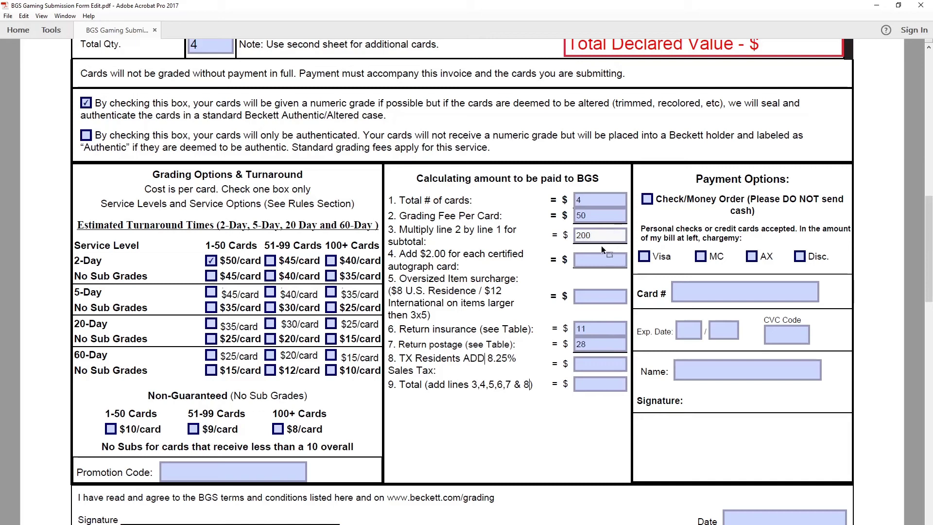
{"action": "left_click", "coordinate": [603, 257]}
{"action": "left_click", "coordinate": [613, 297]}
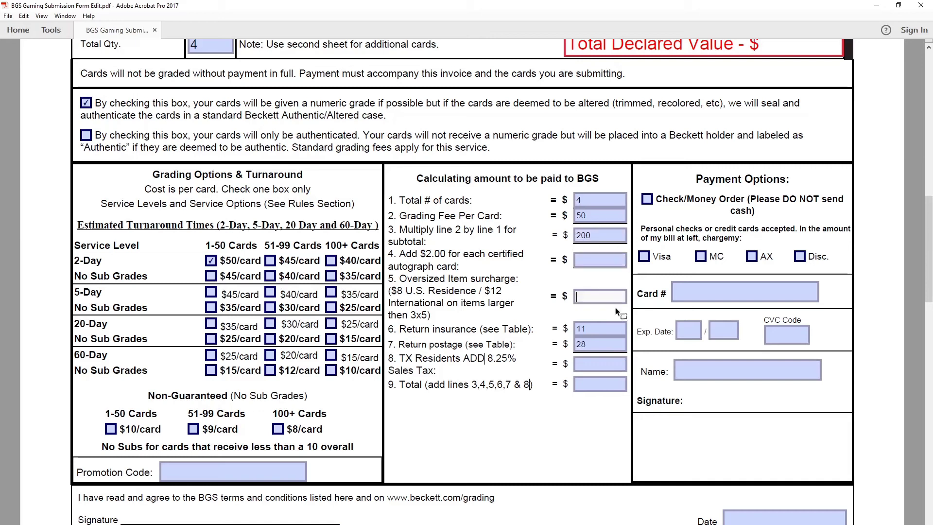
{"action": "left_click", "coordinate": [610, 329]}
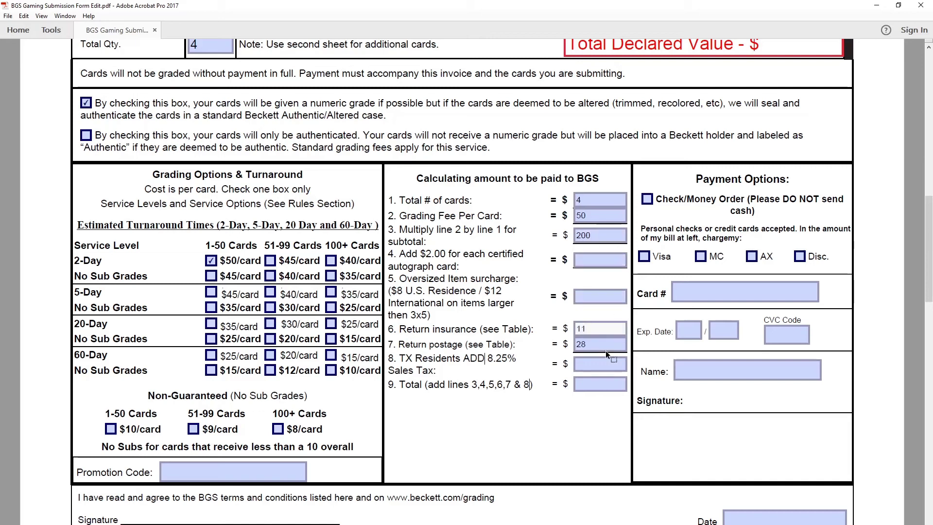
{"action": "left_click", "coordinate": [602, 365]}
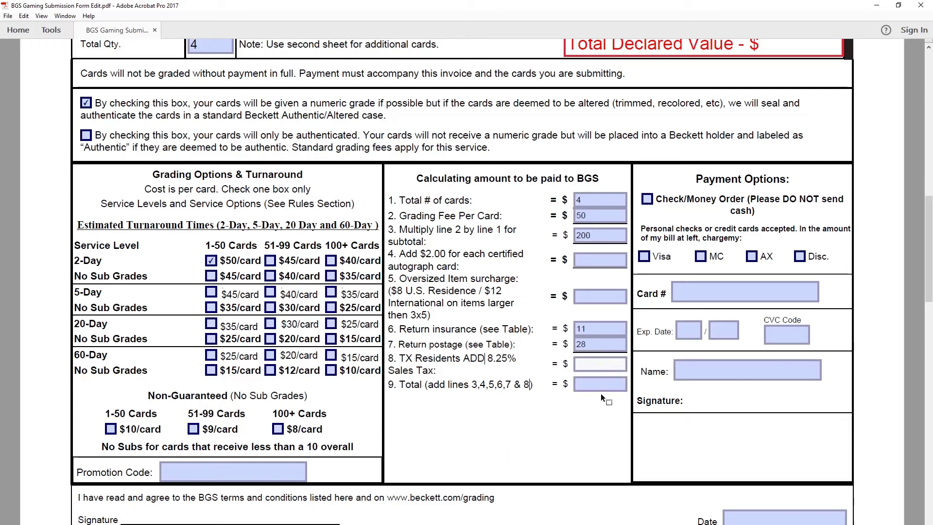
Step: Type 239 into the line 9 Total field after checking lines 6 and 7
{"action": "left_click", "coordinate": [601, 394]}
{"action": "left_click", "coordinate": [602, 389]}
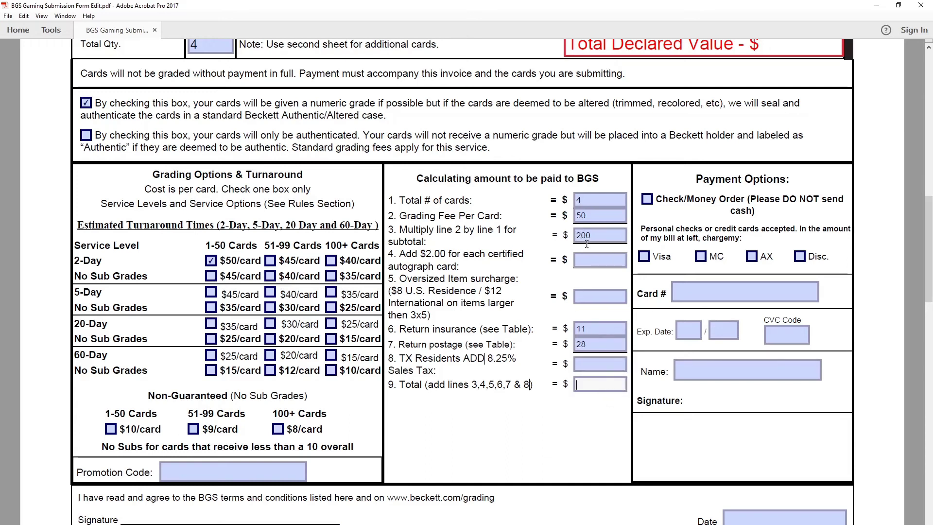
{"action": "left_click", "coordinate": [595, 330]}
{"action": "left_click", "coordinate": [590, 346]}
{"action": "type", "text": "239"}
{"action": "scroll", "coordinate": [570, 451], "scroll_direction": "up", "scroll_amount": 1}
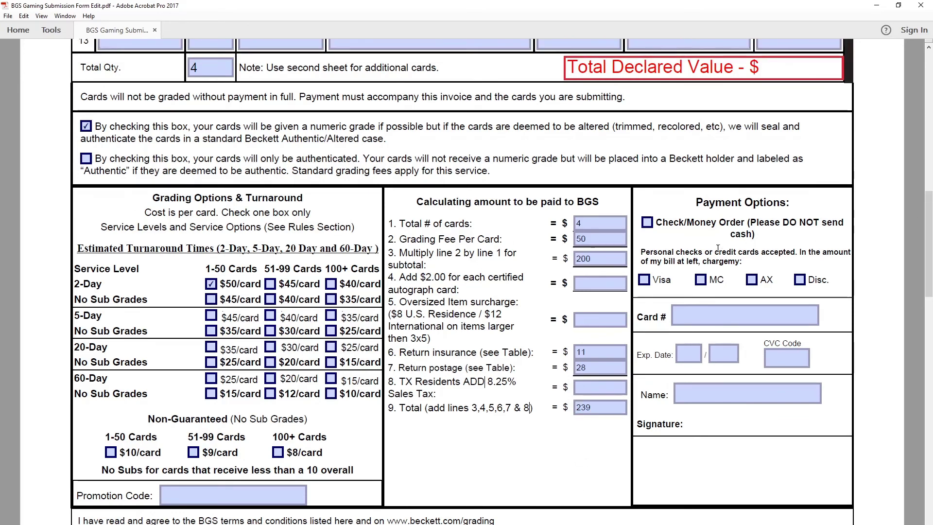
{"action": "scroll", "coordinate": [770, 280], "scroll_direction": "down", "scroll_amount": 2}
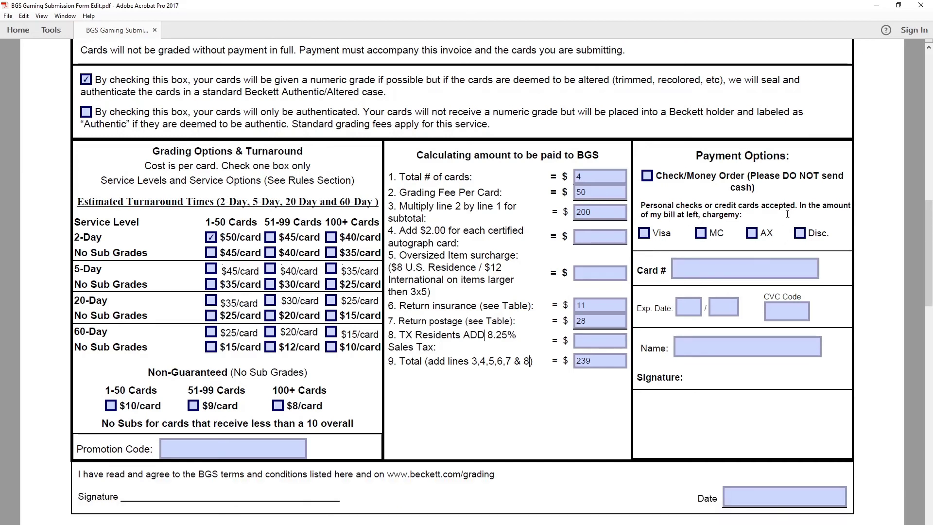
Step: Tick Visa, then enter the card number, expiry 08/22, the CVC code and the cardholder's name
{"action": "left_click", "coordinate": [645, 234]}
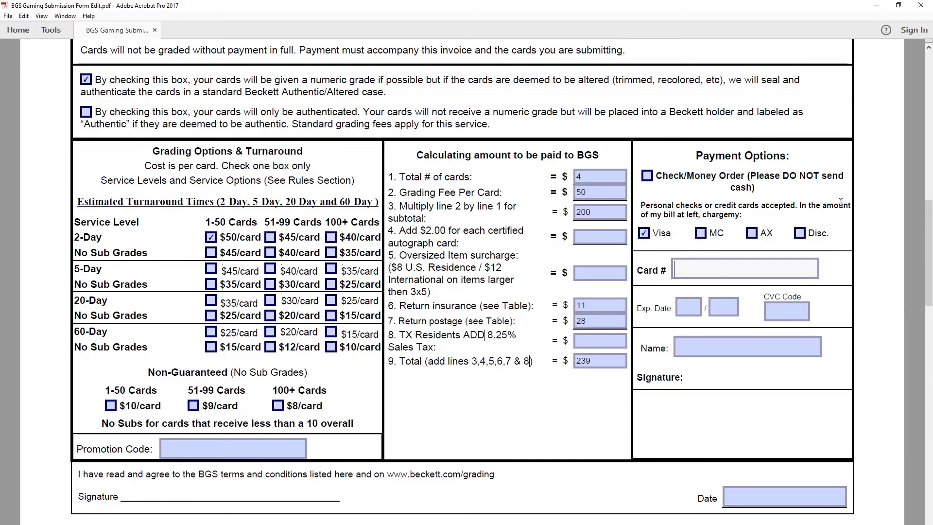
{"action": "type", "text": "1111111111111111"}
{"action": "key", "text": "Tab"}
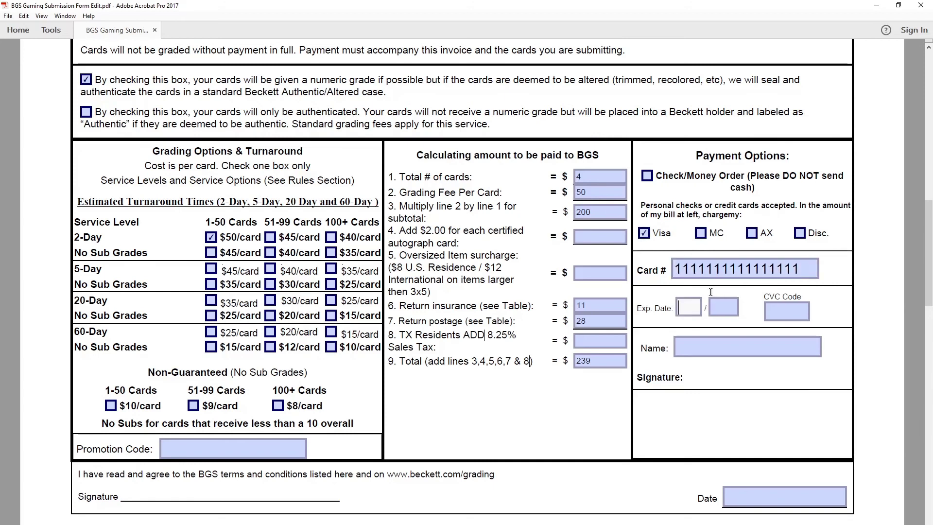
{"action": "type", "text": "08"}
{"action": "key", "text": "Tab"}
{"action": "type", "text": "22"}
{"action": "key", "text": "Tab"}
{"action": "type", "text": "111"}
{"action": "key", "text": "Tab"}
{"action": "type", "text": "John Doe"}
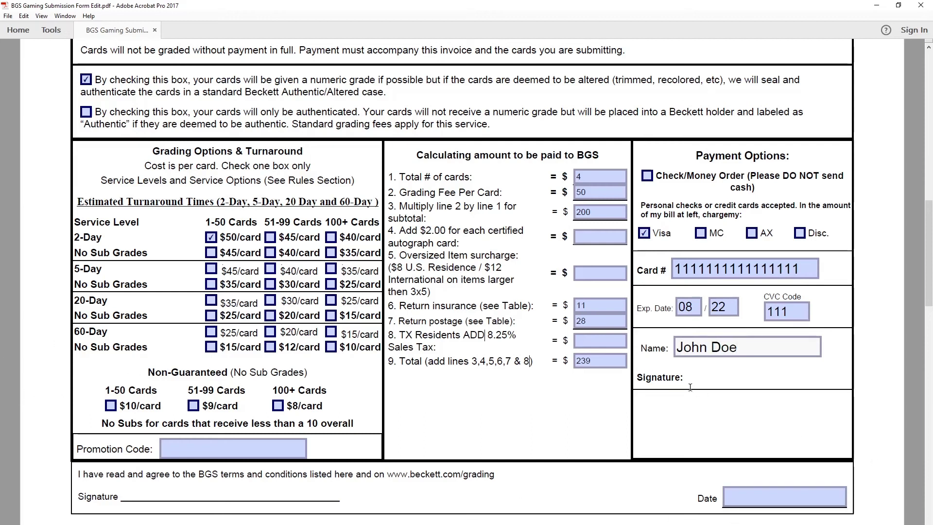
{"action": "left_click", "coordinate": [684, 401]}
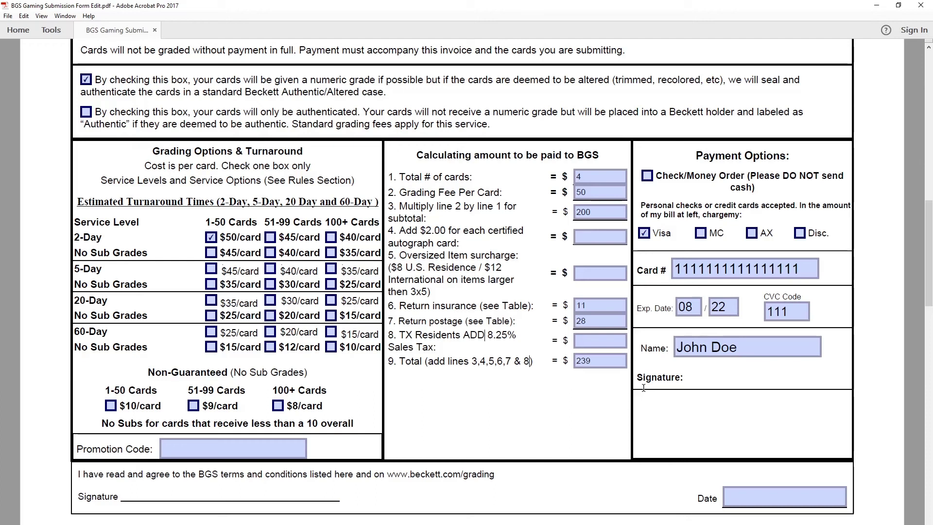
Step: Scroll down to the agreement section and place the caret on the signature line
{"action": "scroll", "coordinate": [675, 389], "scroll_direction": "down", "scroll_amount": 1}
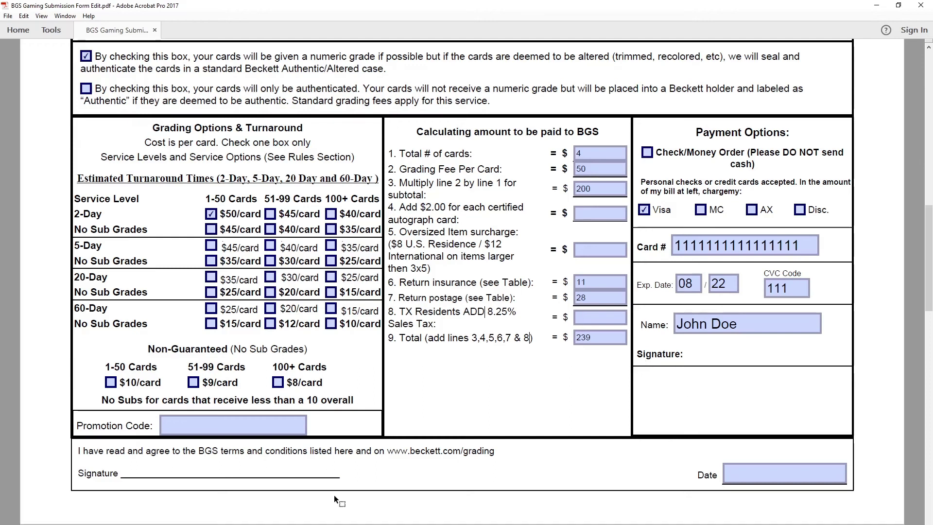
{"action": "scroll", "coordinate": [334, 495], "scroll_direction": "down", "scroll_amount": 1}
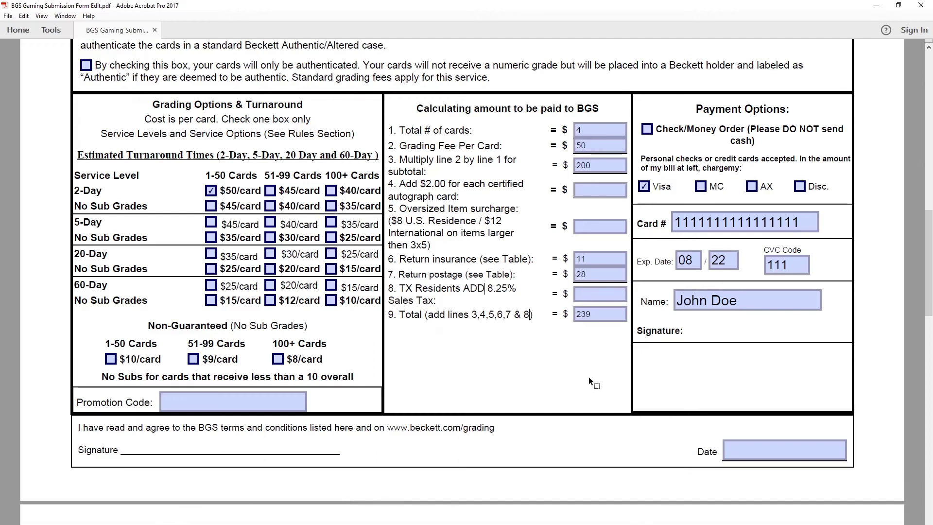
{"action": "scroll", "coordinate": [181, 453], "scroll_direction": "down", "scroll_amount": 1}
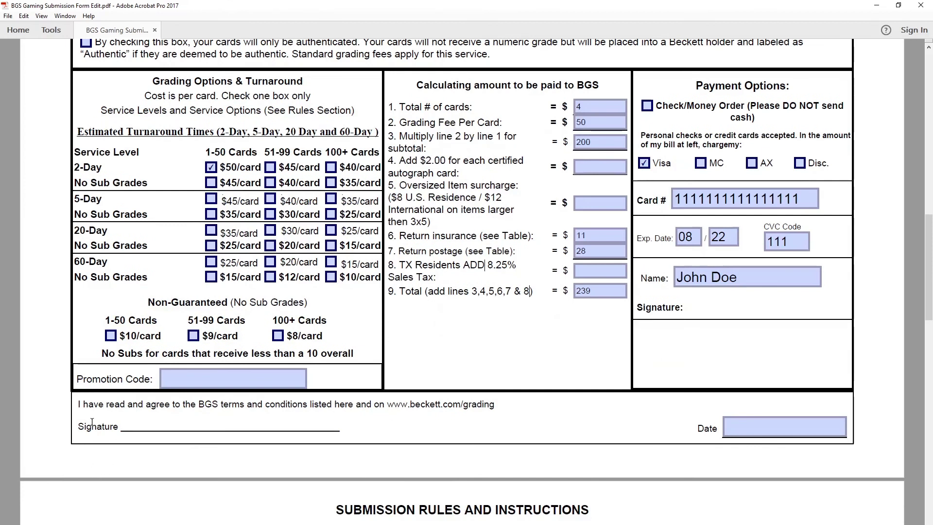
{"action": "scroll", "coordinate": [111, 418], "scroll_direction": "down", "scroll_amount": 1}
{"action": "left_click_drag", "start_coordinate": [120, 408], "coordinate": [353, 411]}
{"action": "left_click", "coordinate": [346, 413]}
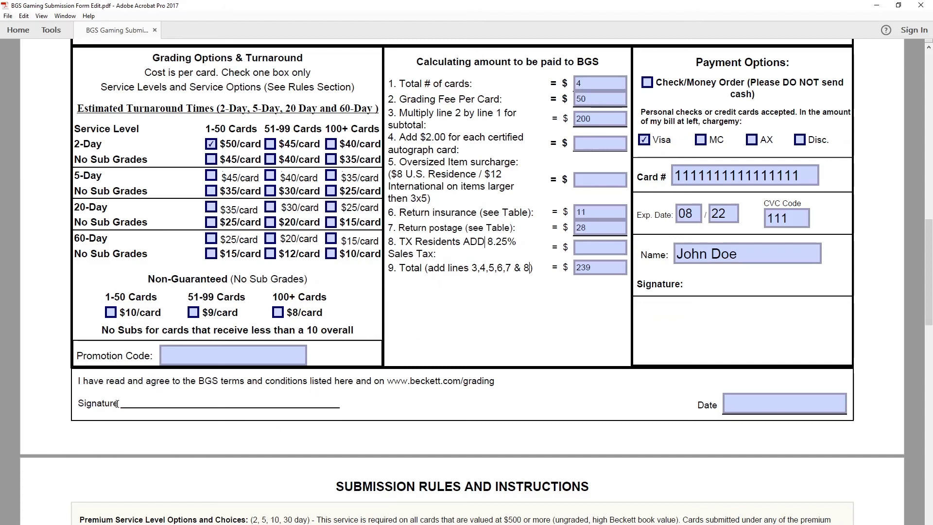
Step: Enter 5/1/2020 in the Date field, then scroll through the submission rules and back up
{"action": "left_click", "coordinate": [747, 396]}
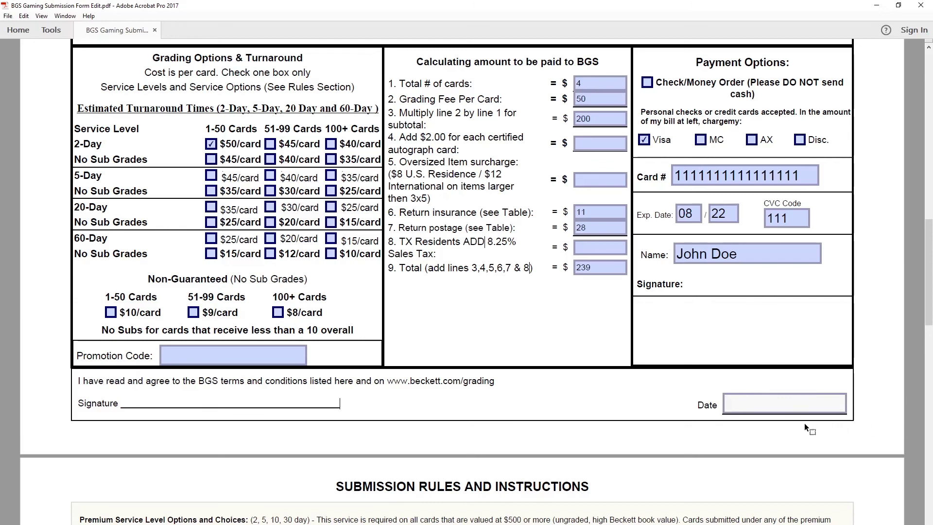
{"action": "type", "text": "5/1/2020"}
{"action": "scroll", "coordinate": [657, 246], "scroll_direction": "down", "scroll_amount": 4}
{"action": "scroll", "coordinate": [657, 246], "scroll_direction": "down", "scroll_amount": 15}
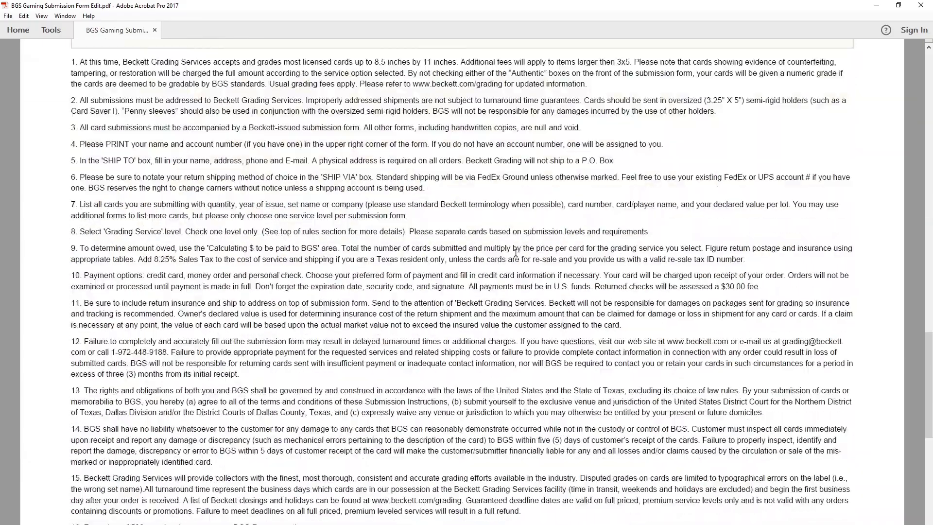
{"action": "scroll", "coordinate": [473, 355], "scroll_direction": "down", "scroll_amount": 3}
{"action": "scroll", "coordinate": [486, 340], "scroll_direction": "up", "scroll_amount": 15}
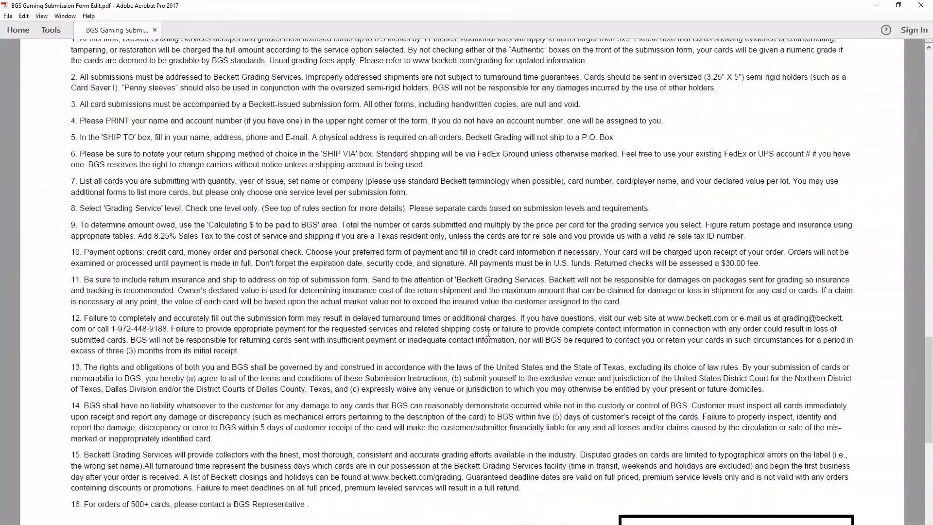
{"action": "scroll", "coordinate": [489, 330], "scroll_direction": "up", "scroll_amount": 15}
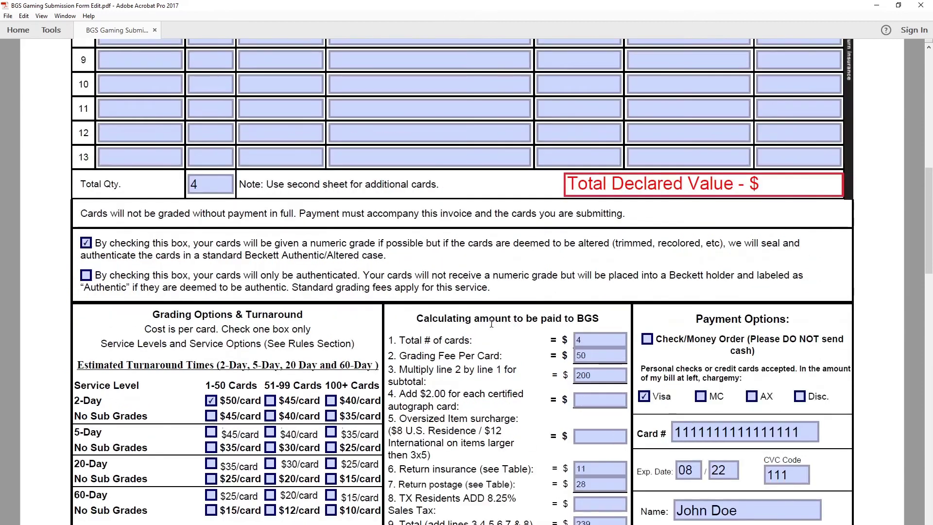
{"action": "scroll", "coordinate": [491, 308], "scroll_direction": "up", "scroll_amount": 3}
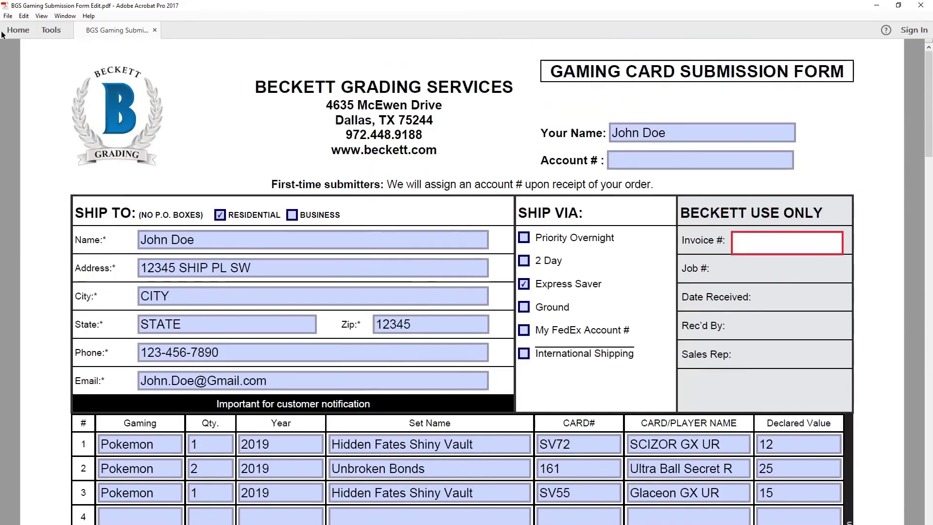
Step: Print only page 1 on the EPSONB01194 (XP-7100 Series) printer
{"action": "left_click", "coordinate": [8, 16]}
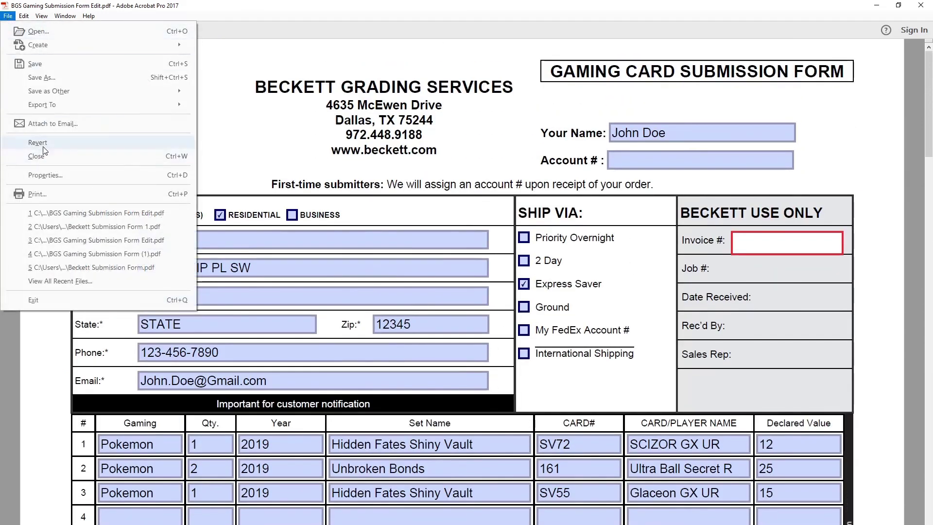
{"action": "left_click", "coordinate": [48, 194]}
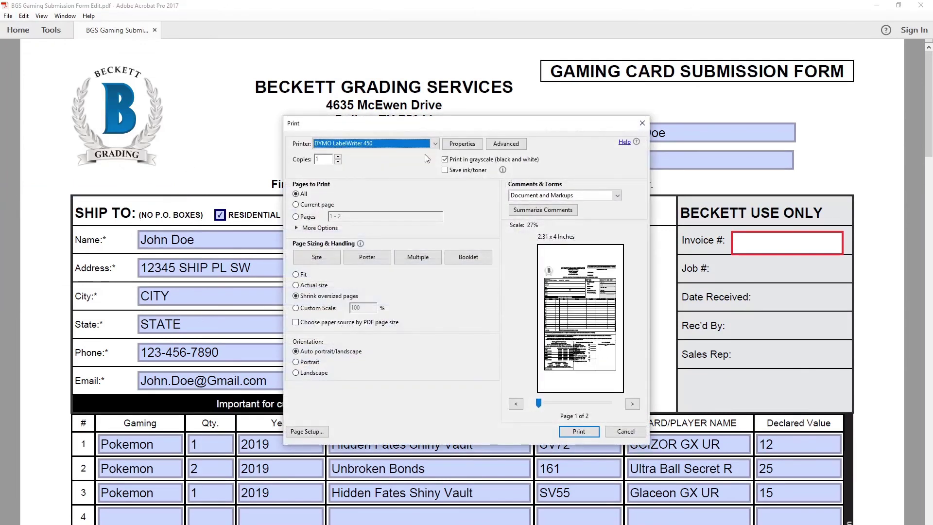
{"action": "left_click", "coordinate": [386, 143]}
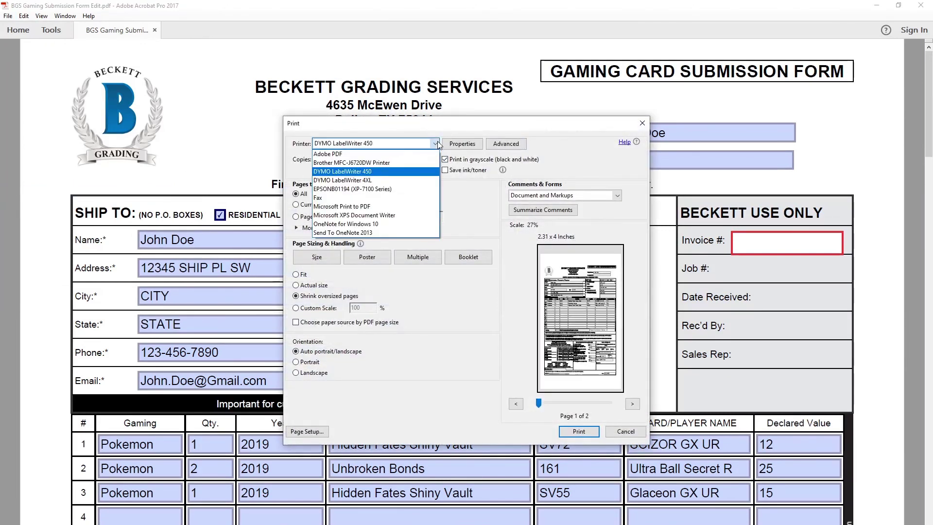
{"action": "left_click", "coordinate": [344, 188]}
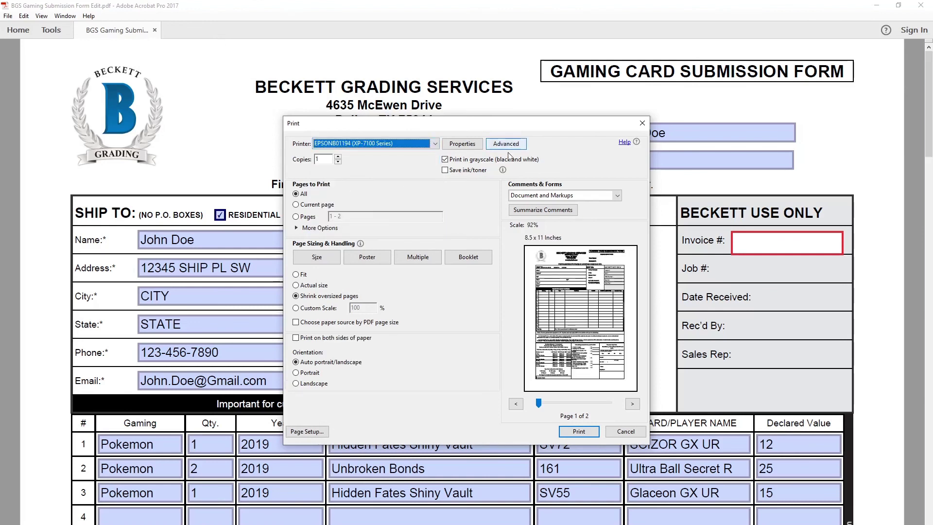
{"action": "left_click", "coordinate": [296, 216]}
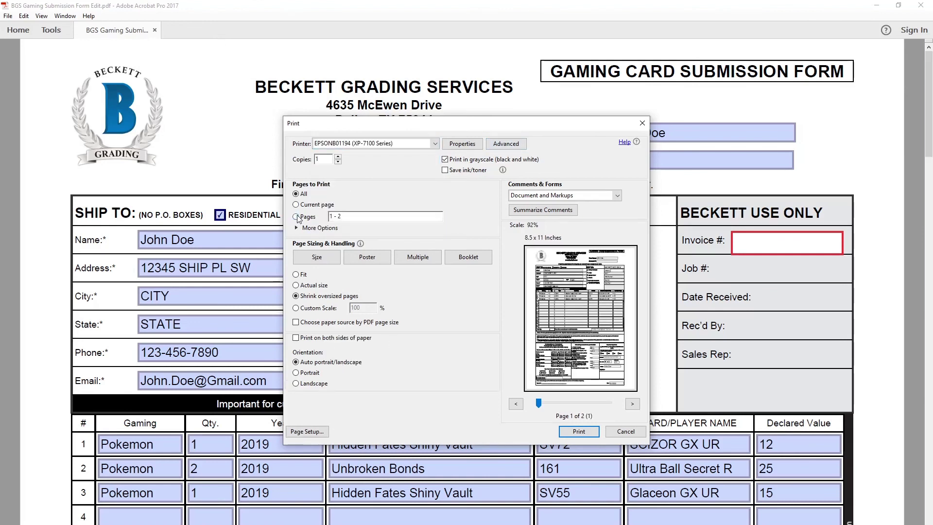
{"action": "left_click", "coordinate": [343, 216]}
{"action": "key", "text": "BackSpace"}
{"action": "key", "text": "BackSpace"}
{"action": "key", "text": "BackSpace"}
{"action": "key", "text": "BackSpace"}
{"action": "left_click", "coordinate": [562, 430]}
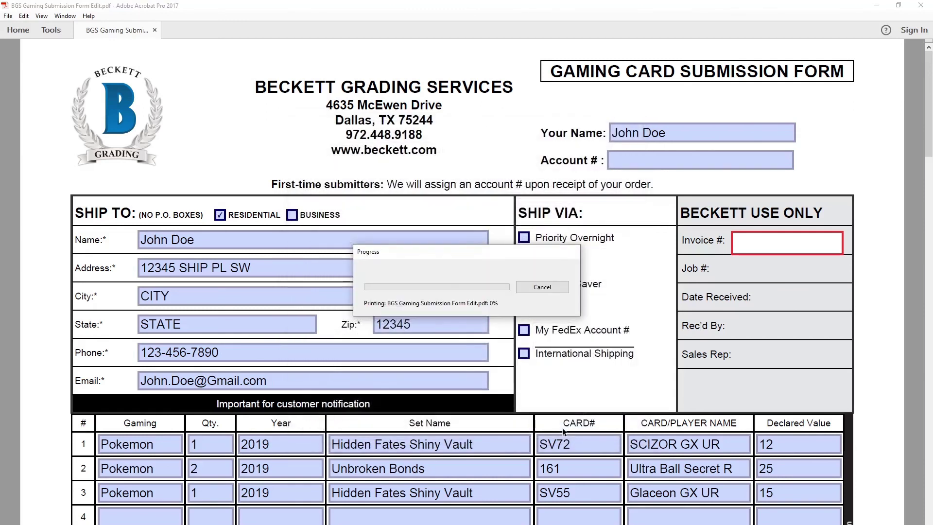